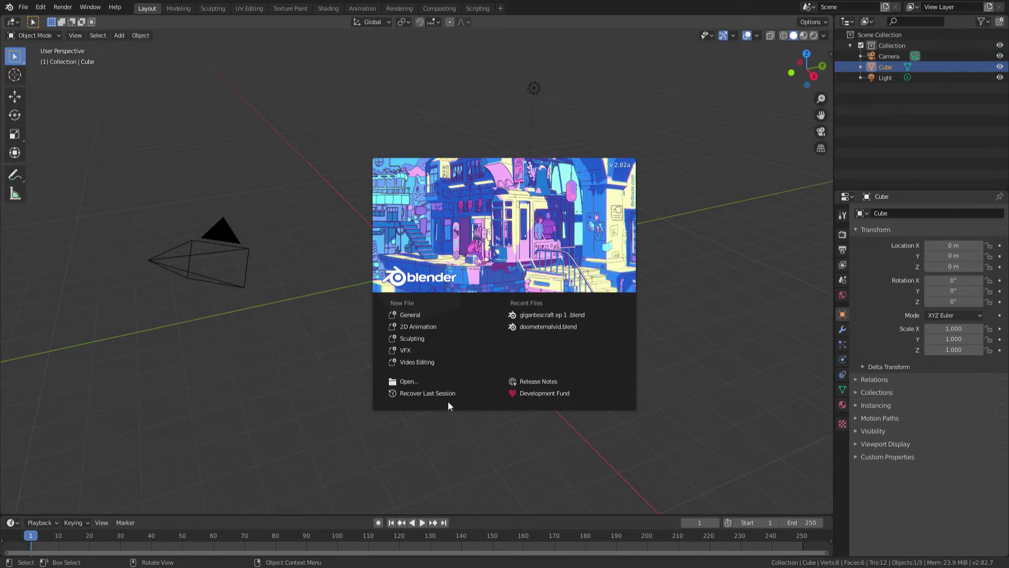
# Start a new Video Editing project and move the playhead to frame 0 in the sequencer.
pyautogui.click(398, 368)
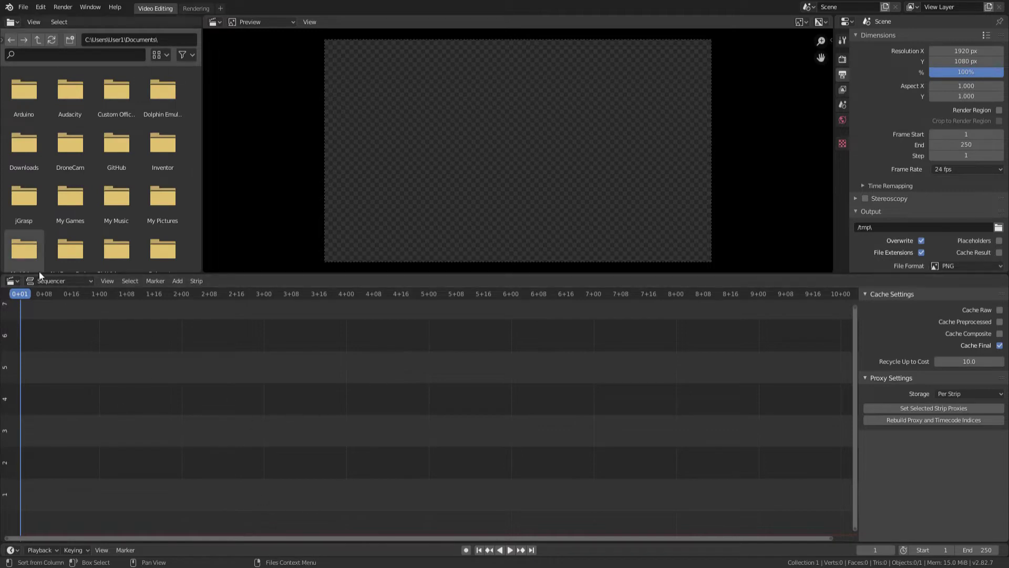
pyautogui.press('space')
pyautogui.moveTo(32, 296); pyautogui.dragTo(367, 310)
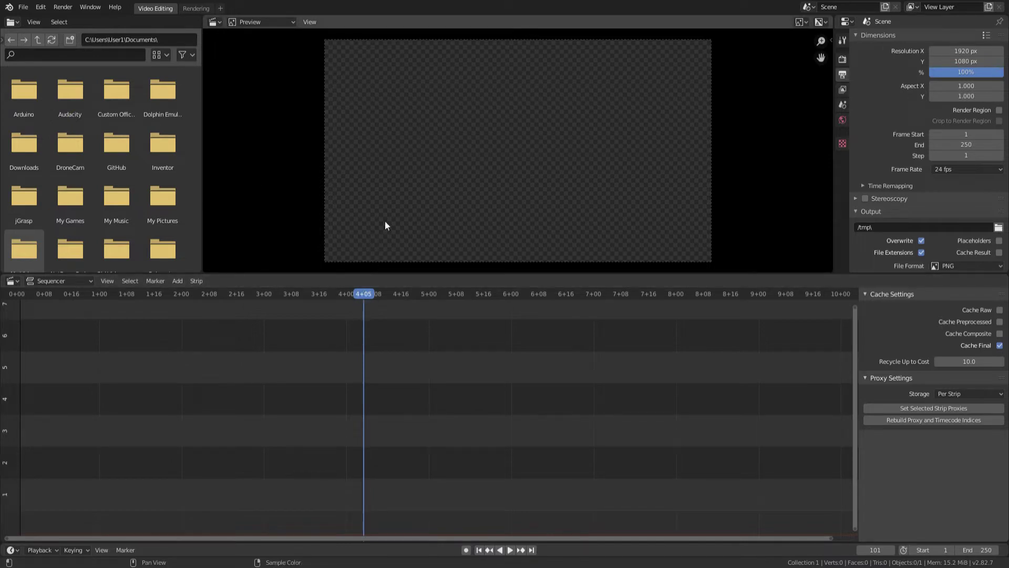
pyautogui.click(330, 310)
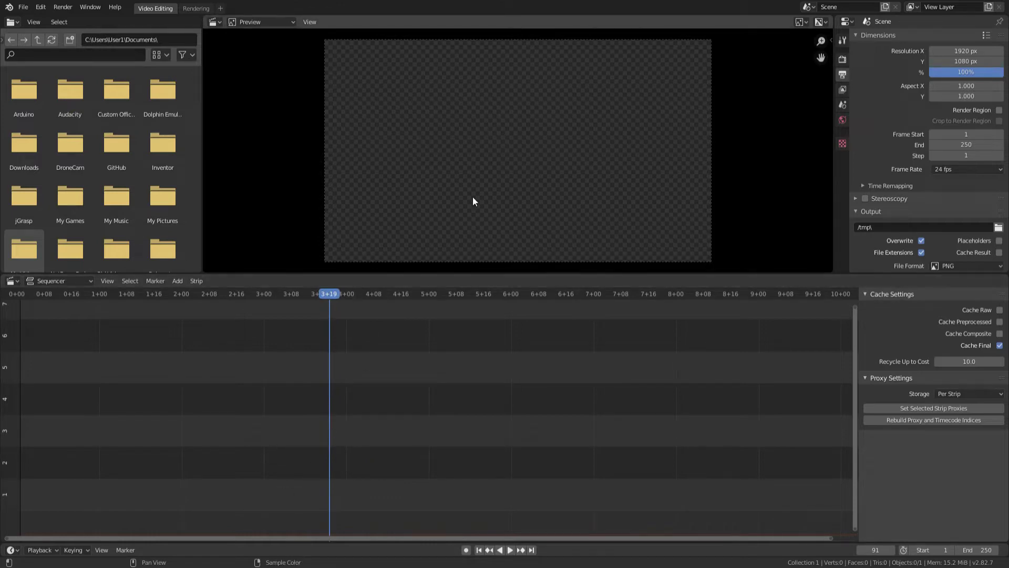
pyautogui.scroll(-2, 146, 221)
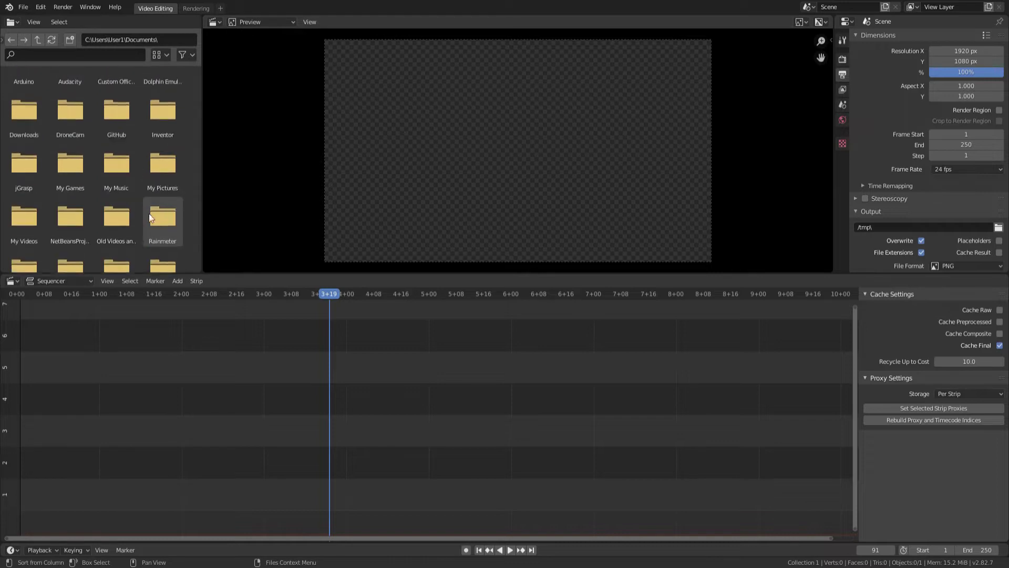
pyautogui.scroll(2, 149, 213)
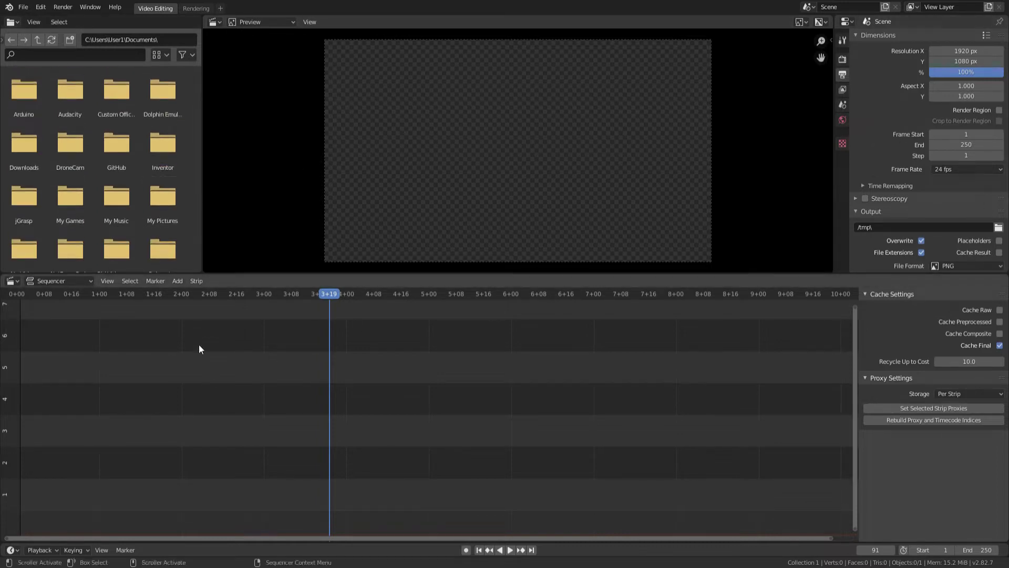
pyautogui.moveTo(317, 298); pyautogui.dragTo(853, 313)
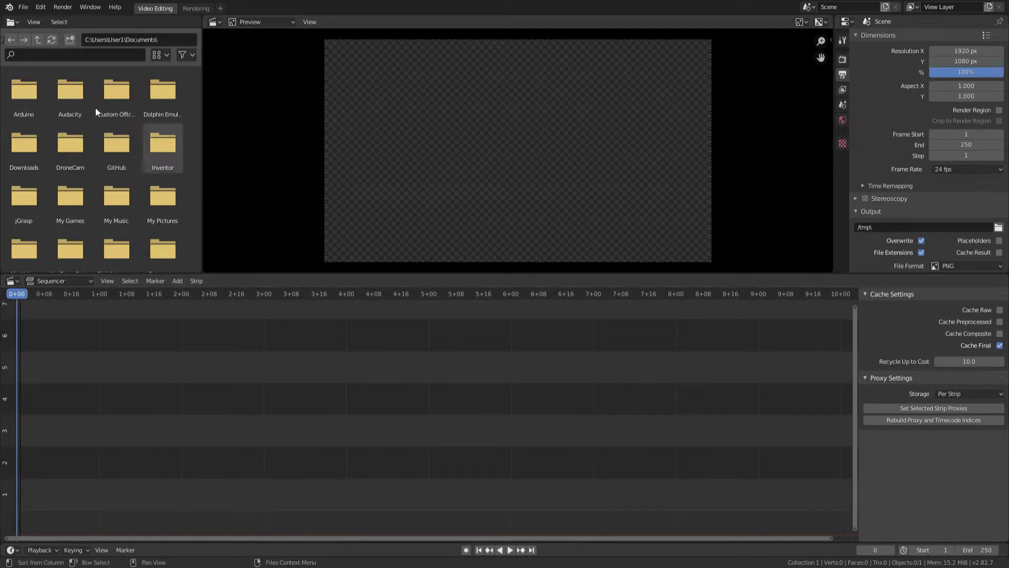
# Add logo_title_screen.png from the Pictures folder to the sequencer at frame 0 and place its strip on channel 4.
pyautogui.click(41, 38)
pyautogui.scroll(-5, 68, 167)
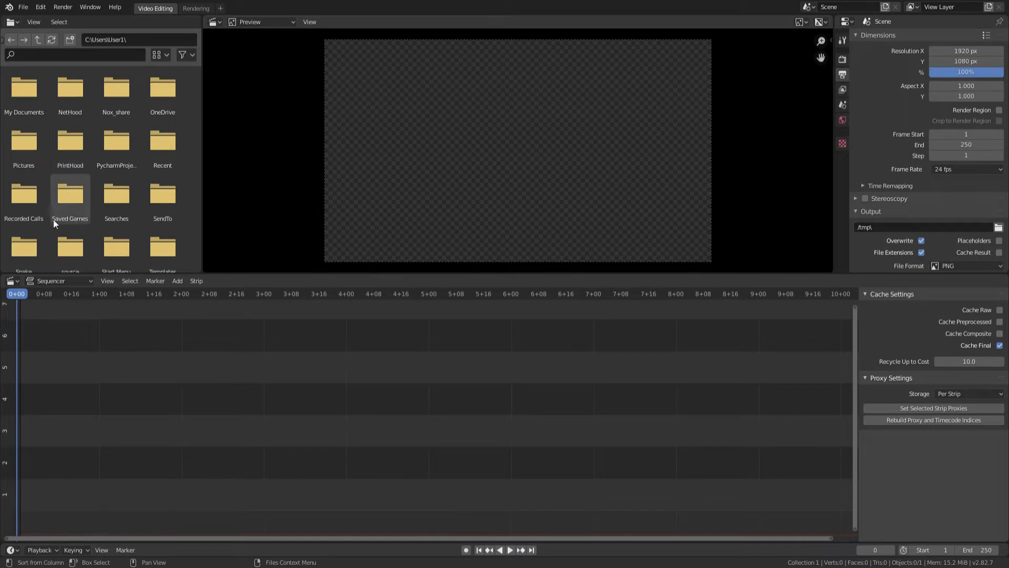
pyautogui.click(26, 159)
pyautogui.scroll(-10, 48, 191)
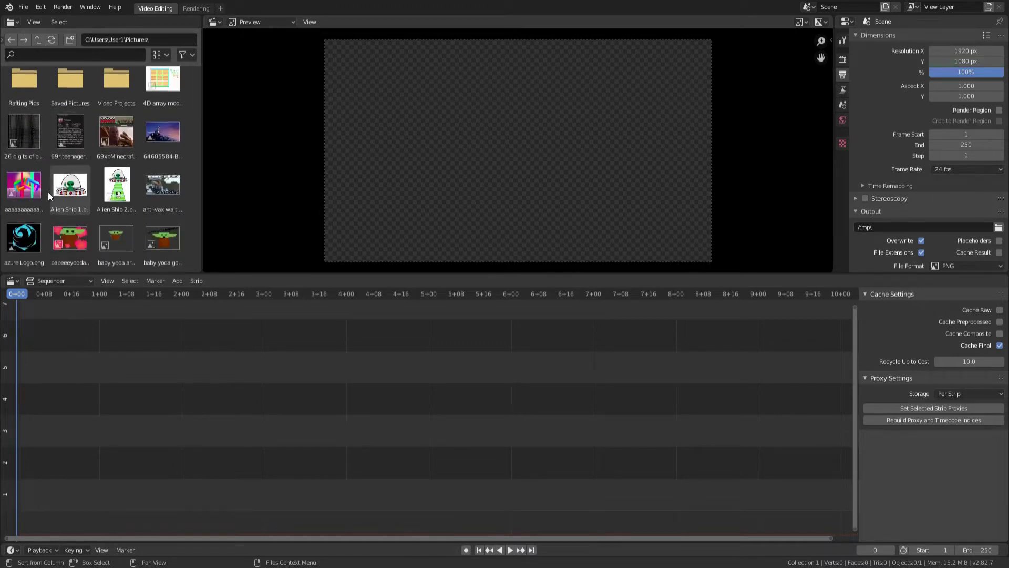
pyautogui.scroll(-15, 78, 136)
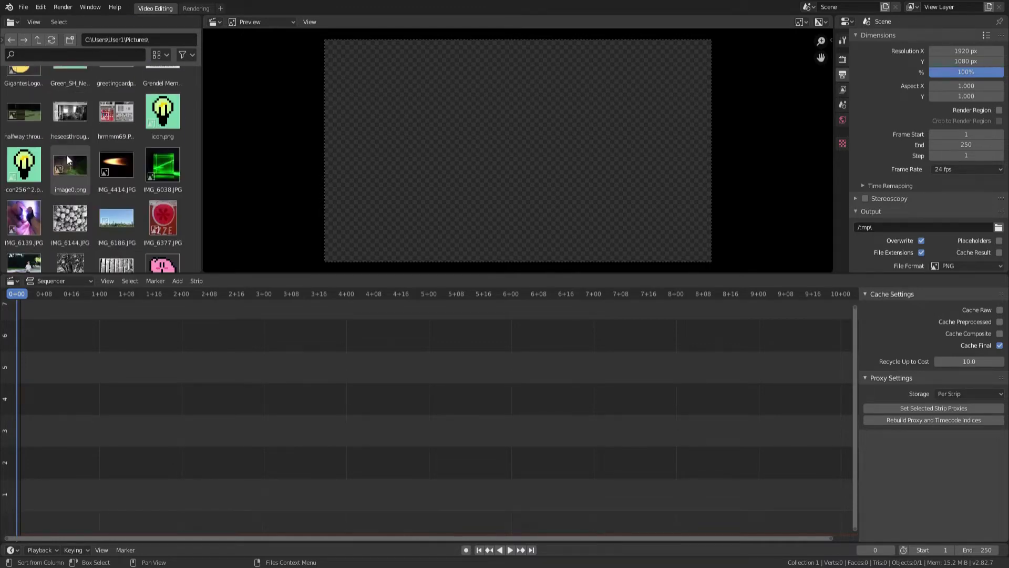
pyautogui.moveTo(157, 138); pyautogui.dragTo(125, 394)
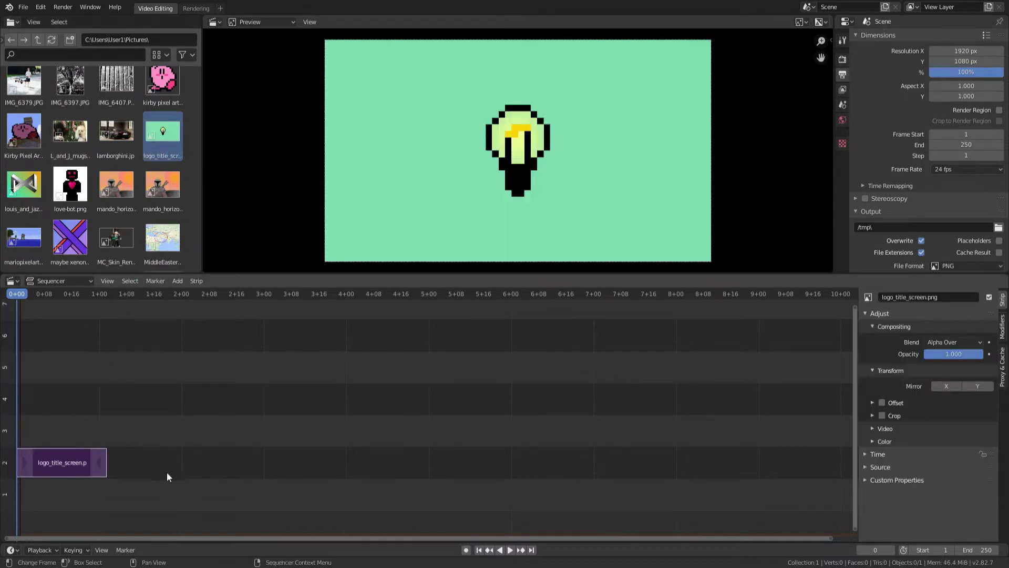
pyautogui.press('Home')
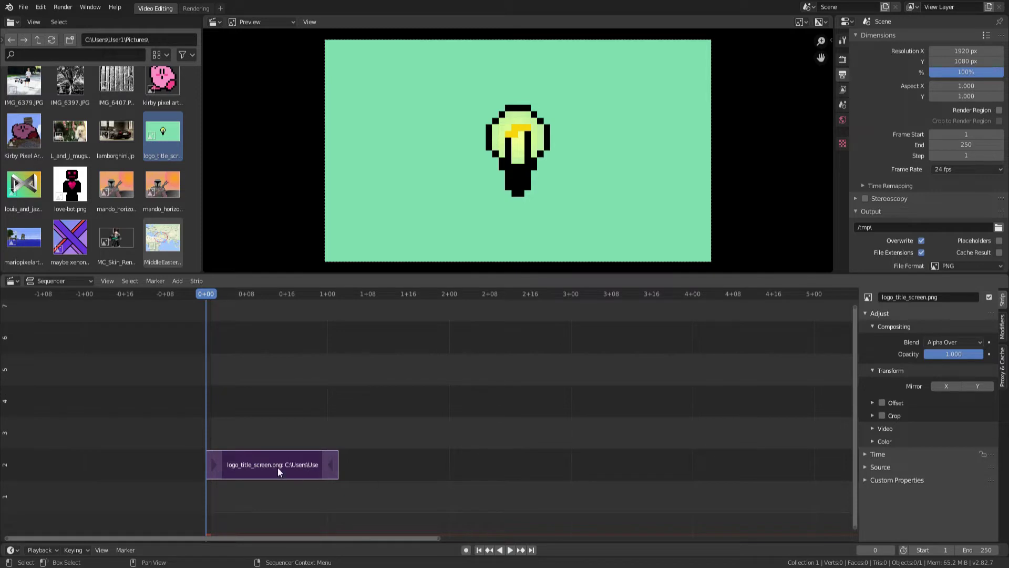
pyautogui.moveTo(279, 470); pyautogui.dragTo(280, 415)
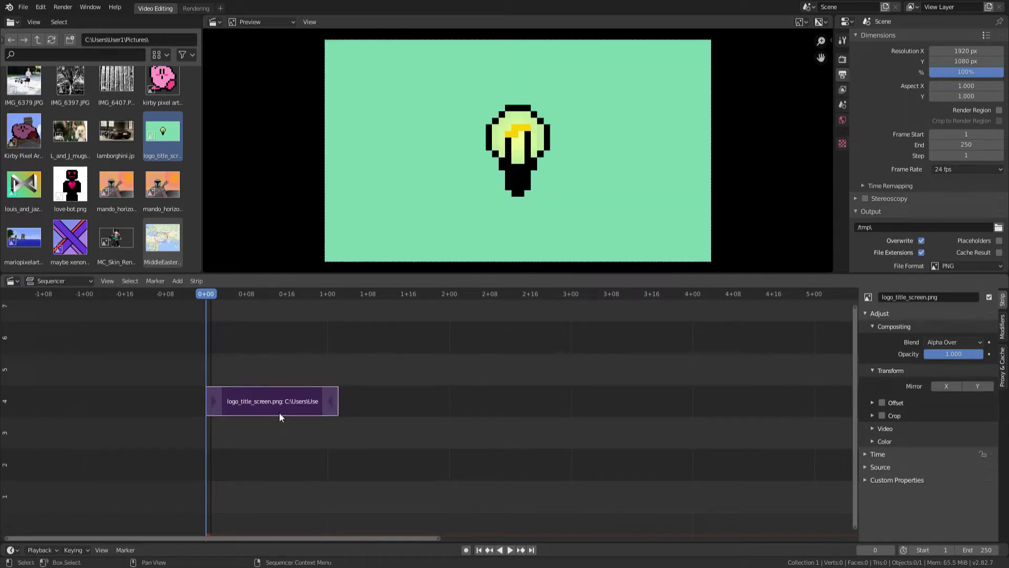
# Set the scene frame rate to 30 fps and the output file format to FFmpeg video.
pyautogui.click(945, 169)
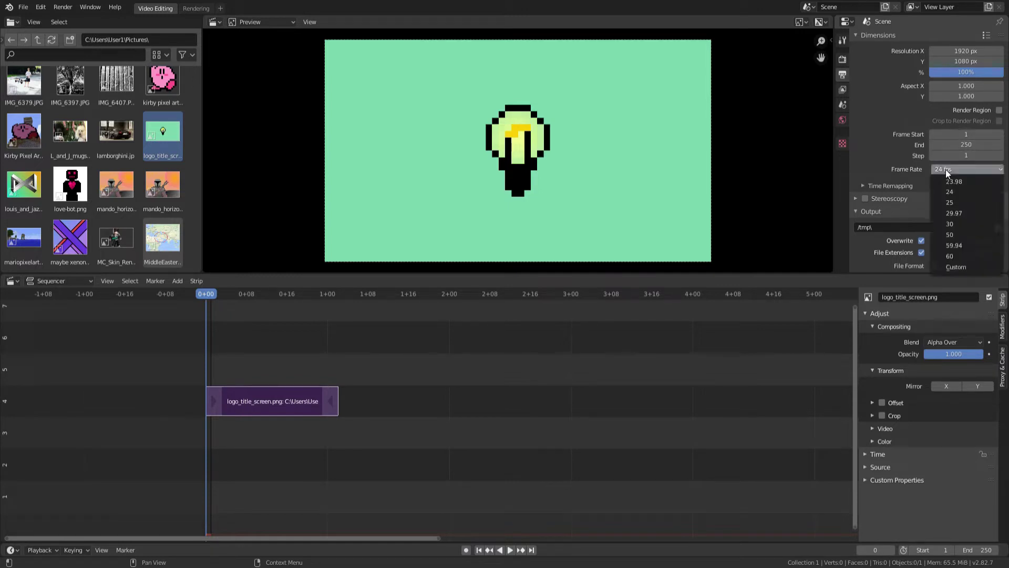
pyautogui.click(960, 224)
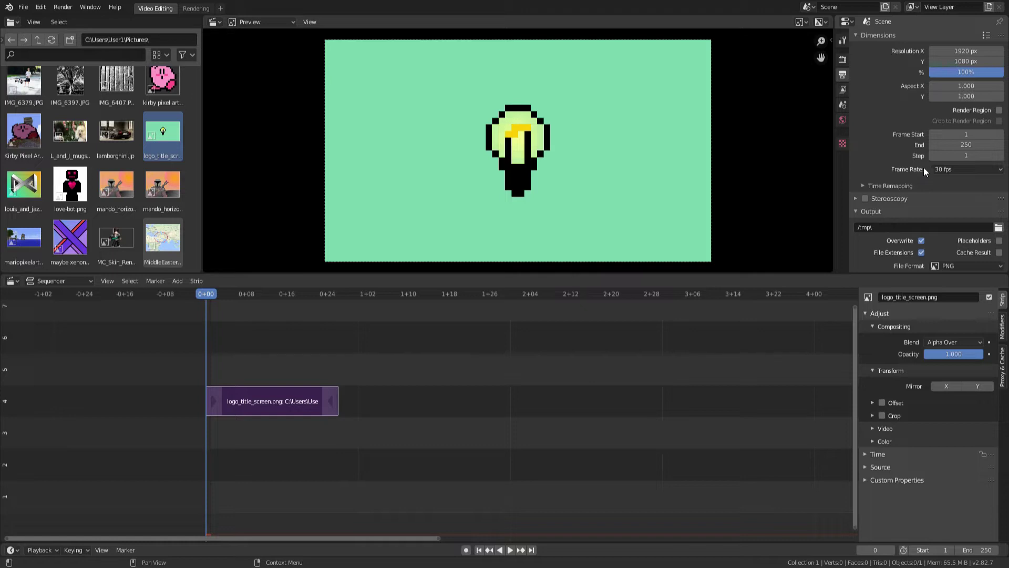
pyautogui.scroll(-3, 884, 213)
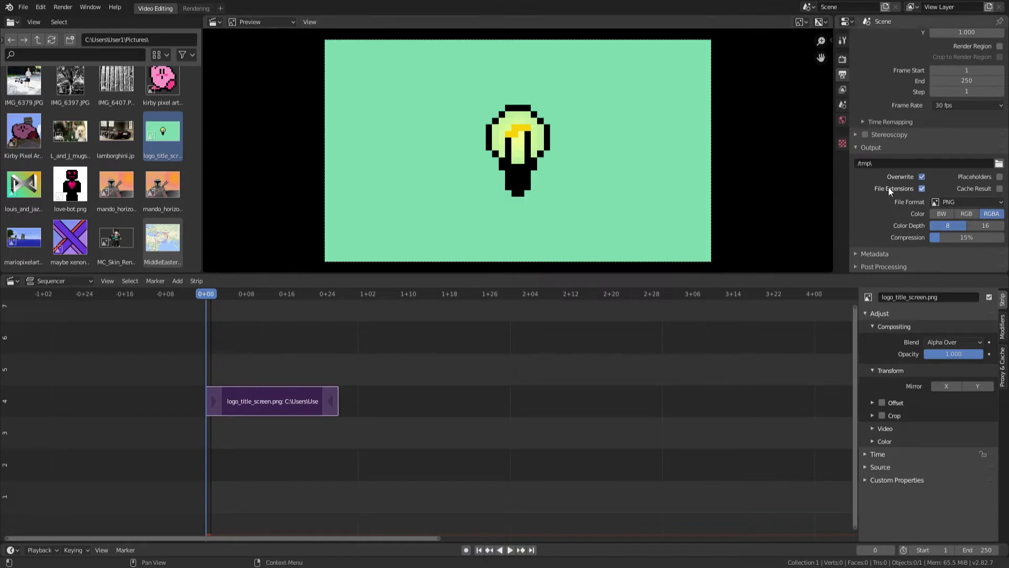
pyautogui.click(944, 201)
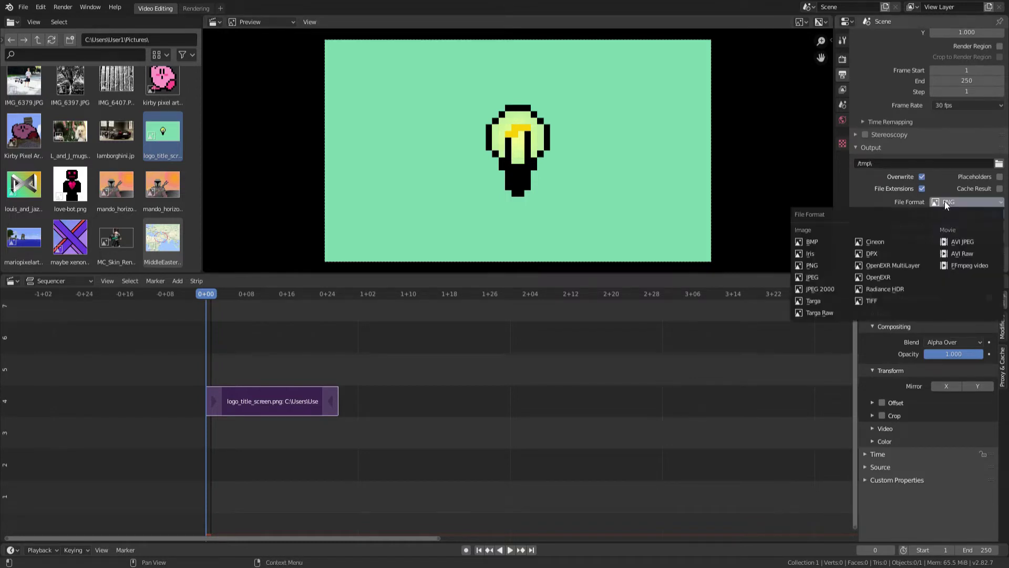
pyautogui.click(973, 265)
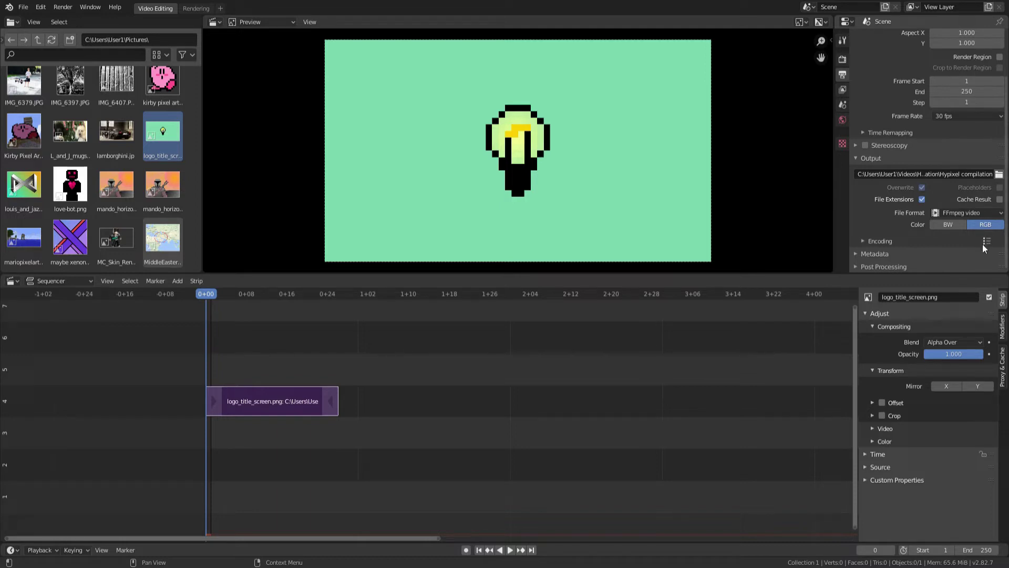
# Apply the h264 in MP4 encoding preset and set the audio codec to MP3.
pyautogui.click(988, 242)
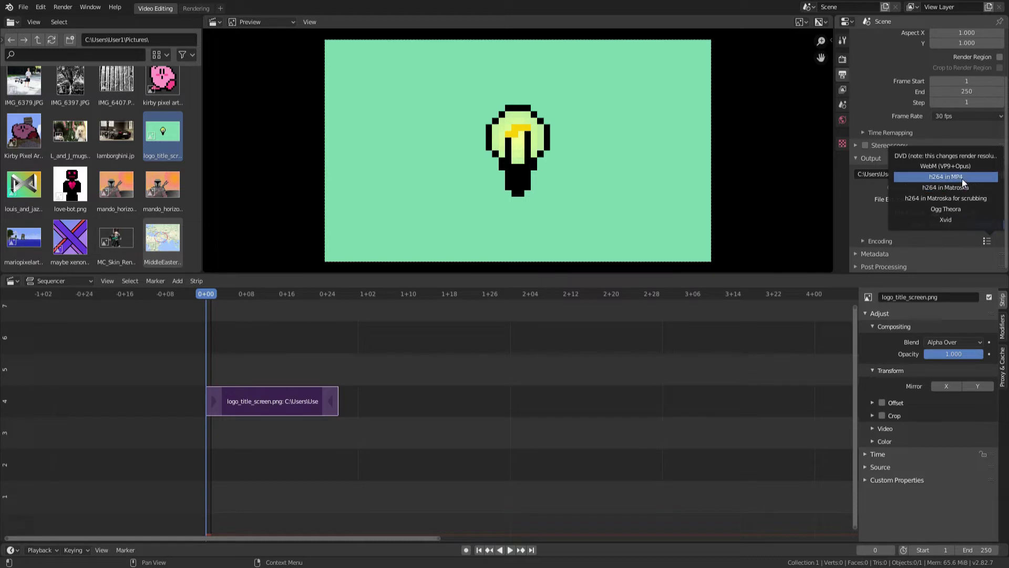
pyautogui.click(869, 241)
pyautogui.scroll(-5, 922, 245)
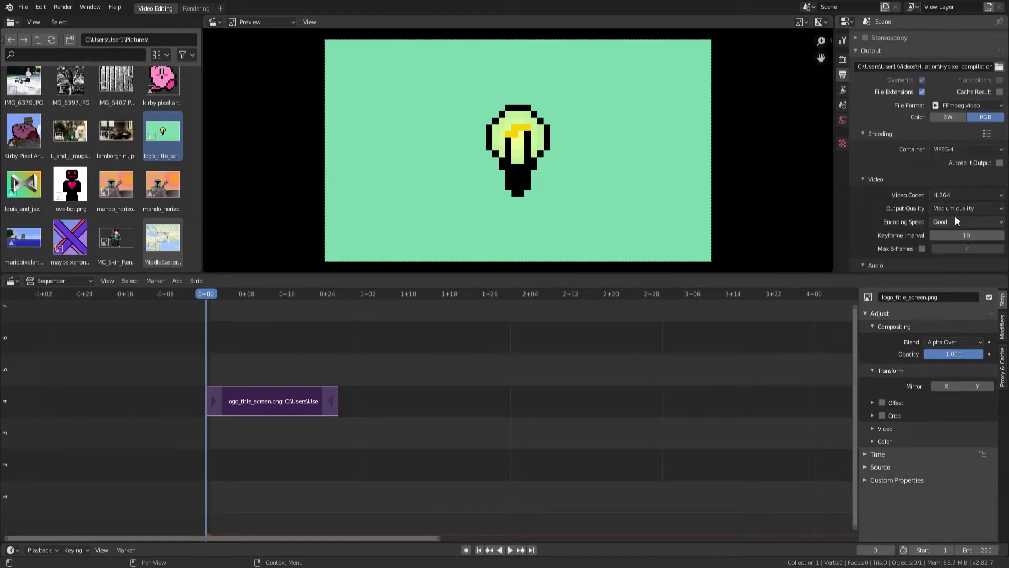
pyautogui.scroll(-2, 947, 220)
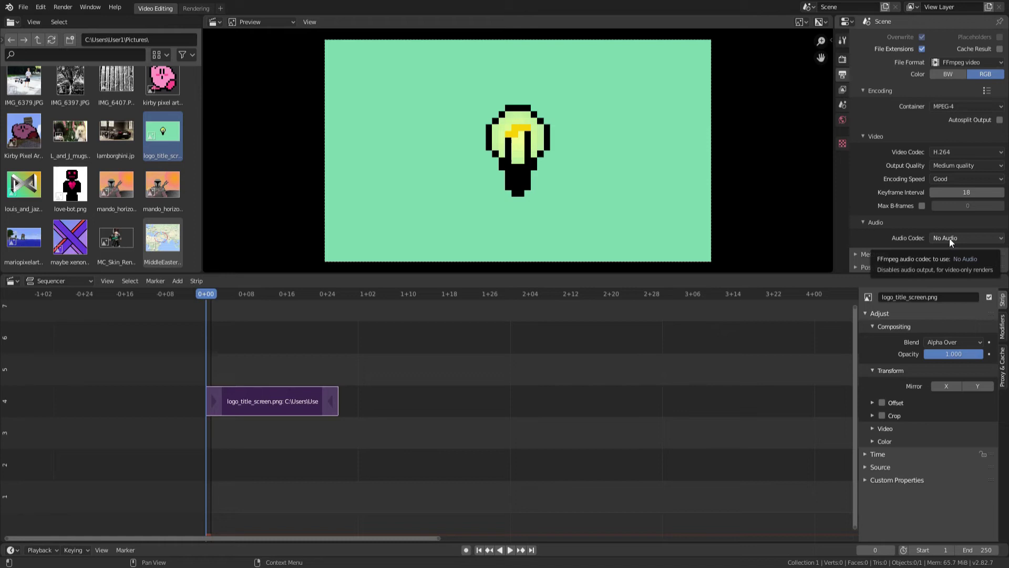
pyautogui.click(949, 239)
pyautogui.click(966, 310)
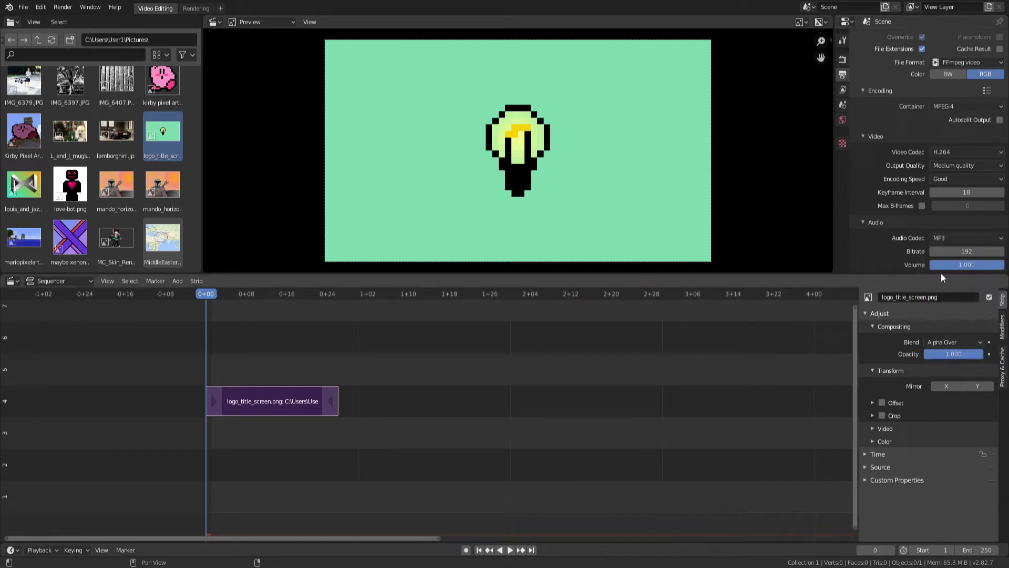
pyautogui.scroll(-2, 895, 215)
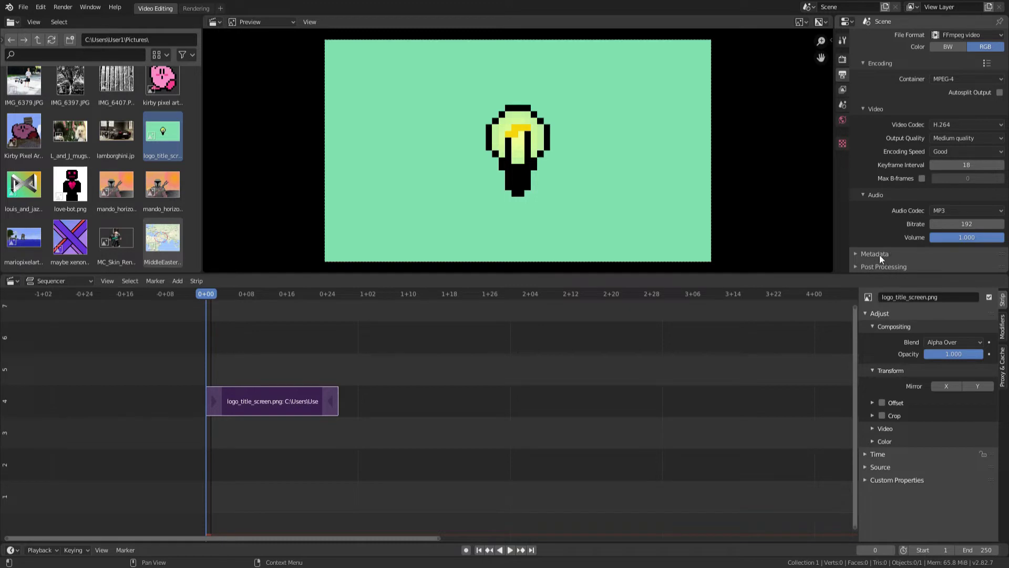
pyautogui.scroll(1, 887, 210)
pyautogui.scroll(10, 890, 207)
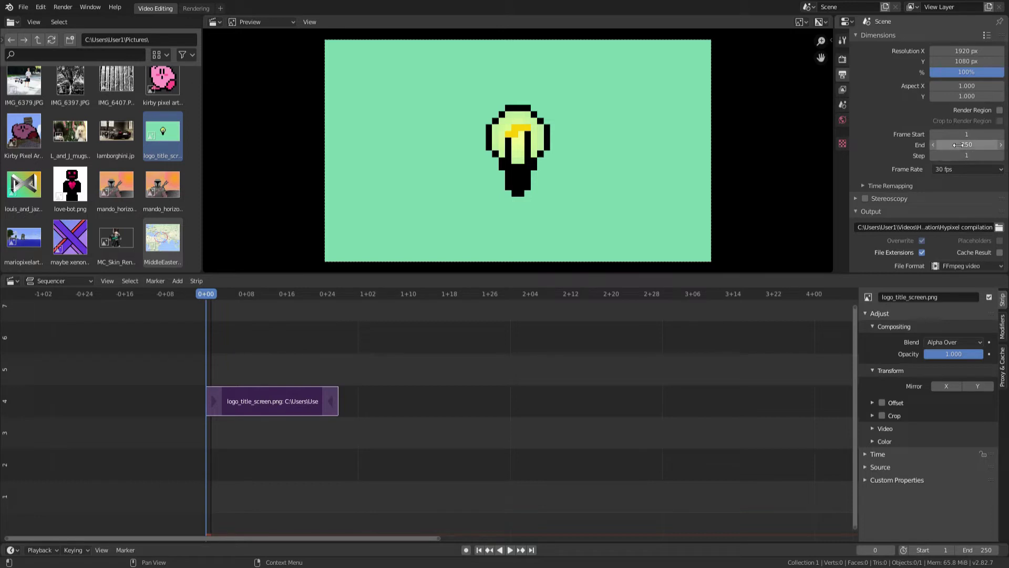
# Add hypixel clips.mp4 from the Hypixel Compilation folder in Videos to the sequencer at frame 0 on channels 1 and 2.
pyautogui.click(372, 452)
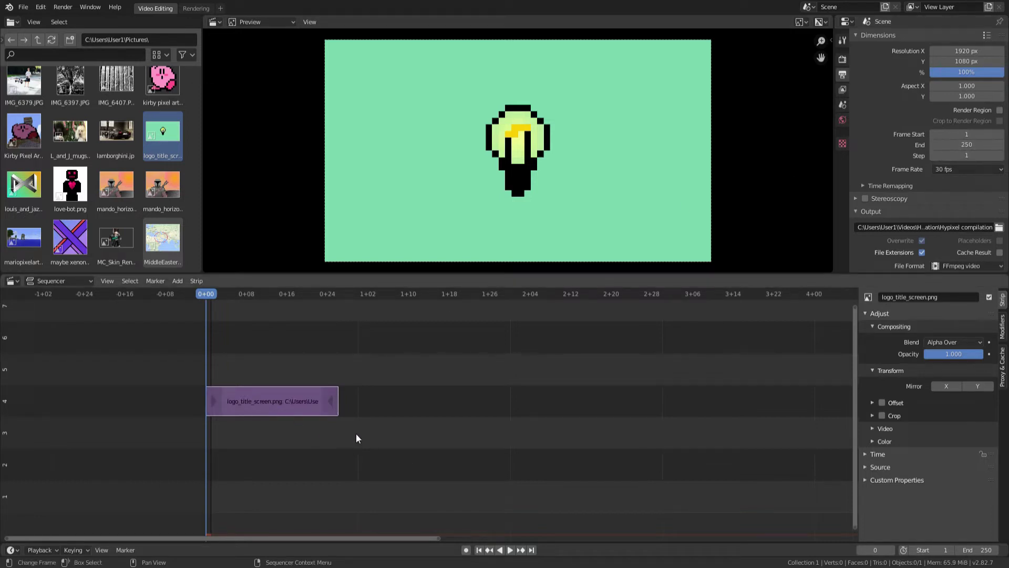
pyautogui.scroll(-1, 65, 112)
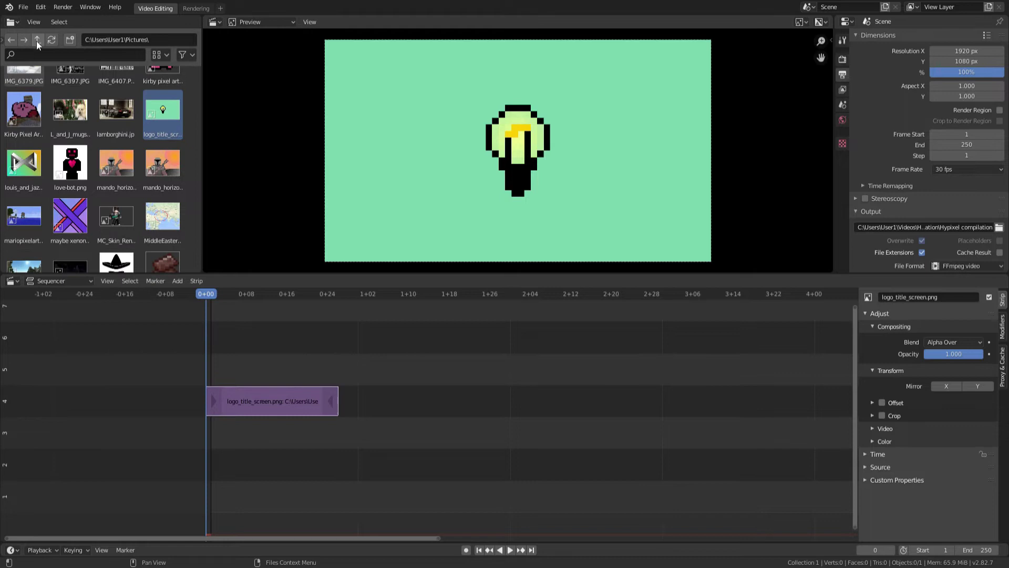
pyautogui.click(36, 40)
pyautogui.scroll(-5, 79, 221)
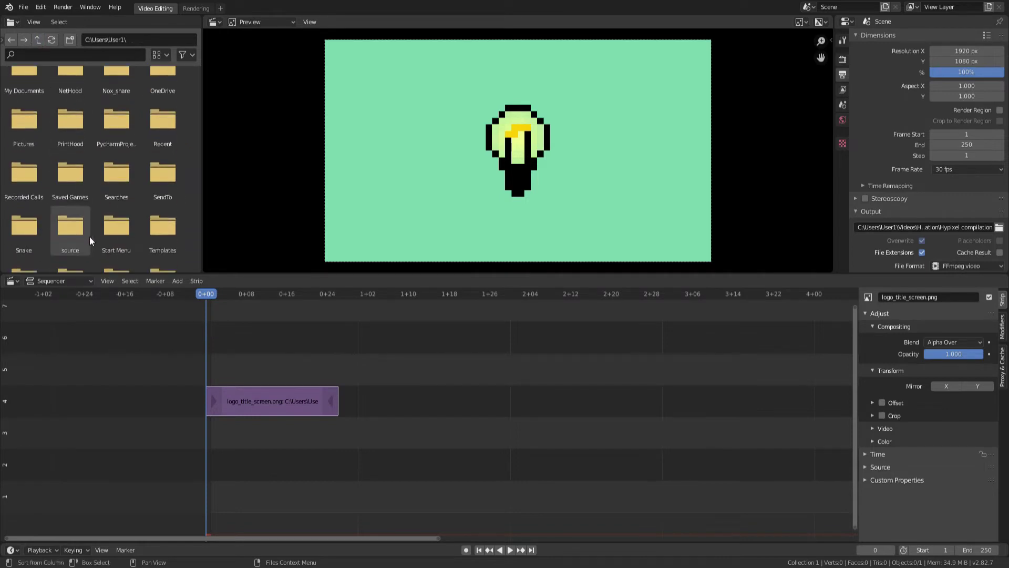
pyautogui.scroll(-4, 89, 234)
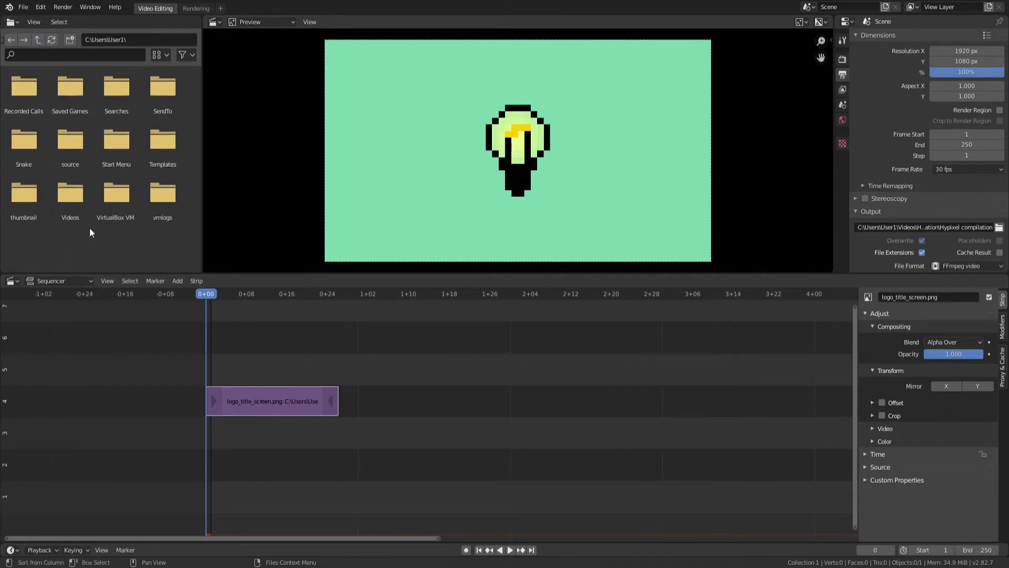
pyautogui.doubleClick(71, 207)
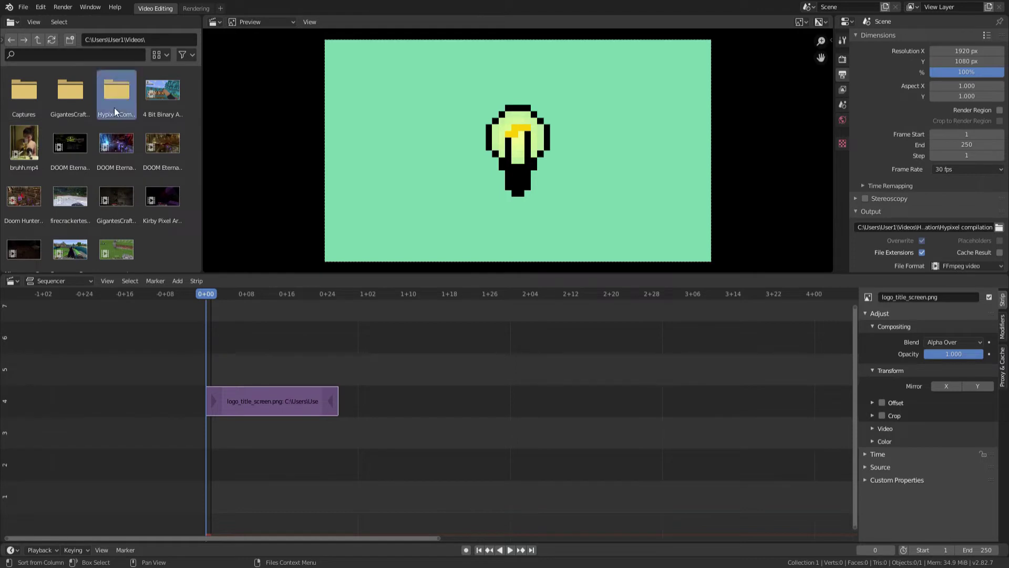
pyautogui.doubleClick(115, 107)
pyautogui.click(19, 93)
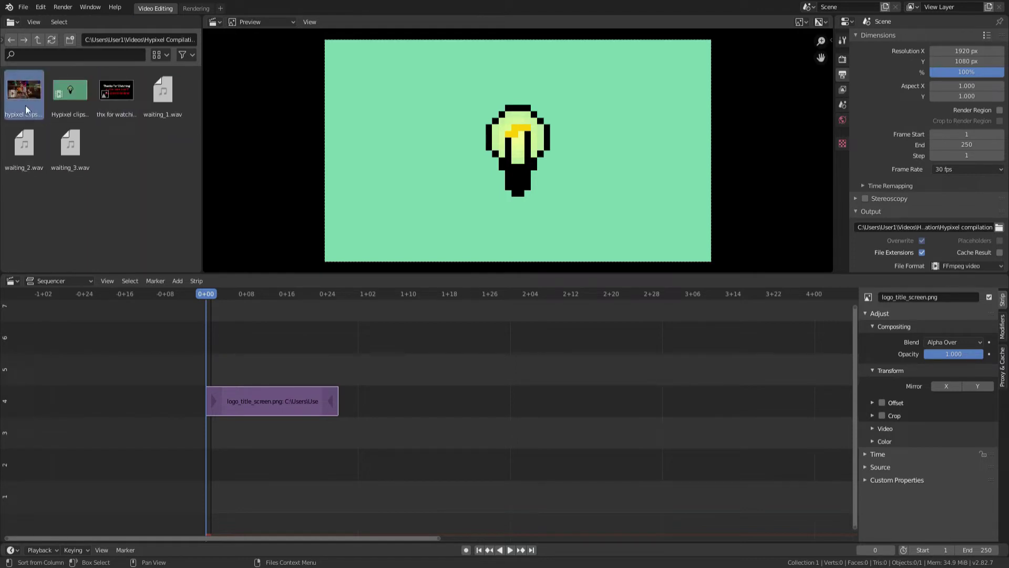
pyautogui.moveTo(26, 96); pyautogui.dragTo(442, 457)
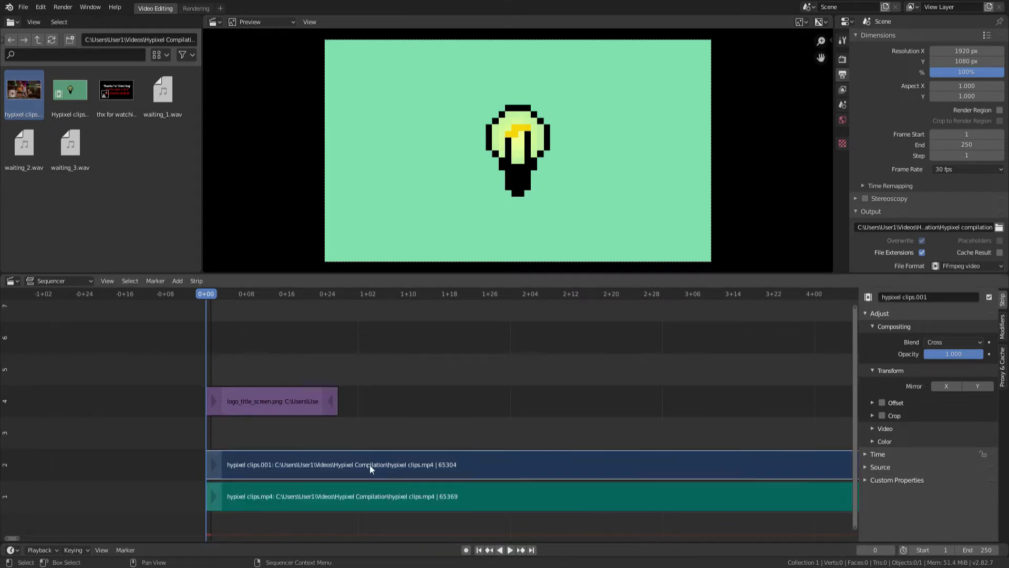
# Move the hypixel clips strips to channels 3 and 4 starting at frame 62, and extend the logo strip's end to frame 57.
pyautogui.moveTo(370, 465); pyautogui.dragTo(504, 411)
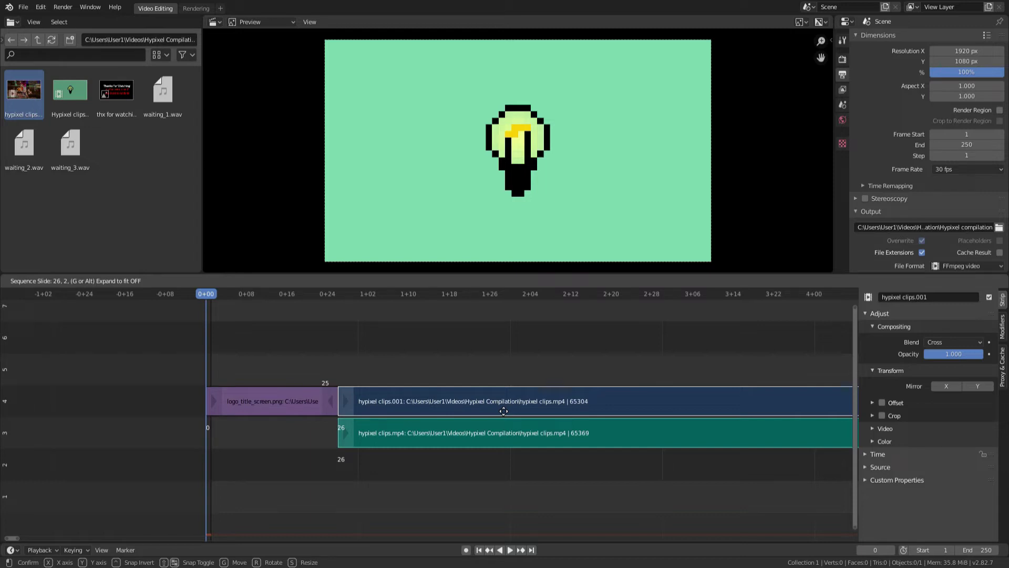
pyautogui.moveTo(504, 411); pyautogui.dragTo(686, 411)
pyautogui.click(272, 392)
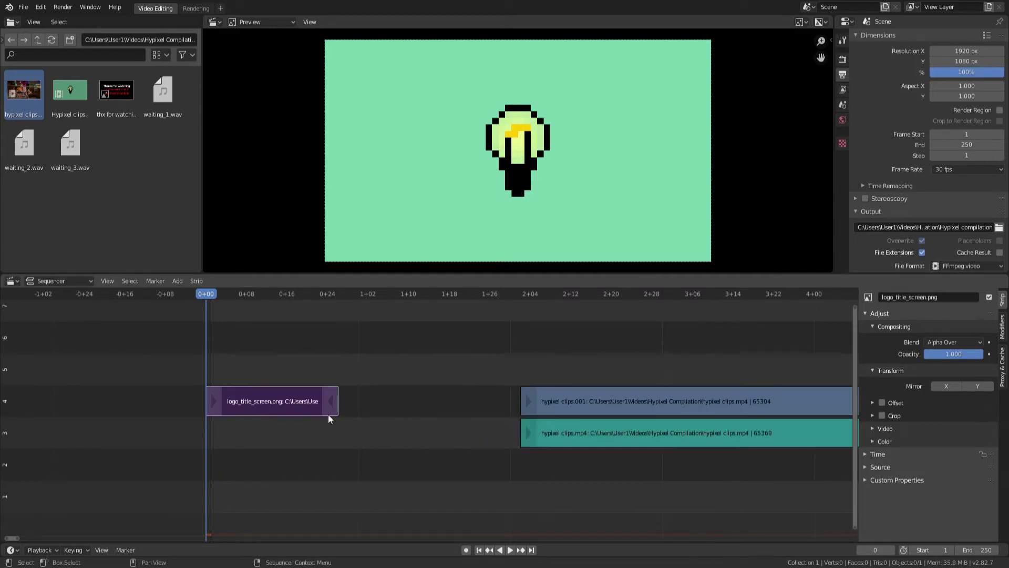
pyautogui.moveTo(329, 401); pyautogui.dragTo(474, 461)
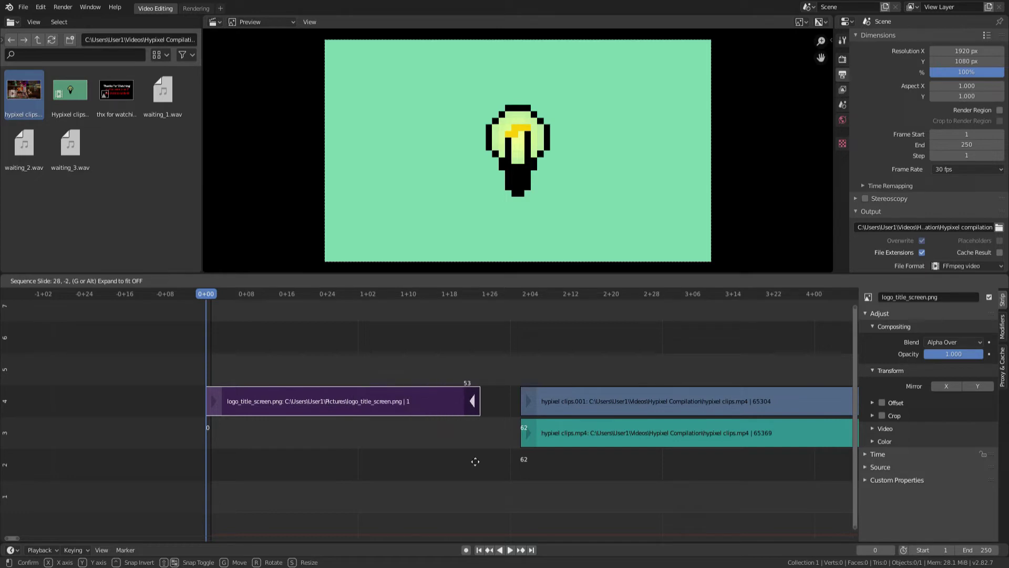
pyautogui.moveTo(476, 462); pyautogui.dragTo(498, 480)
# Shift the hypixel clips strips to start at about frame 83 and extend the logo_title_screen.png strip's end to frame 75.
pyautogui.moveTo(612, 479); pyautogui.dragTo(619, 403)
pyautogui.moveTo(619, 403); pyautogui.dragTo(726, 403)
pyautogui.click(492, 403)
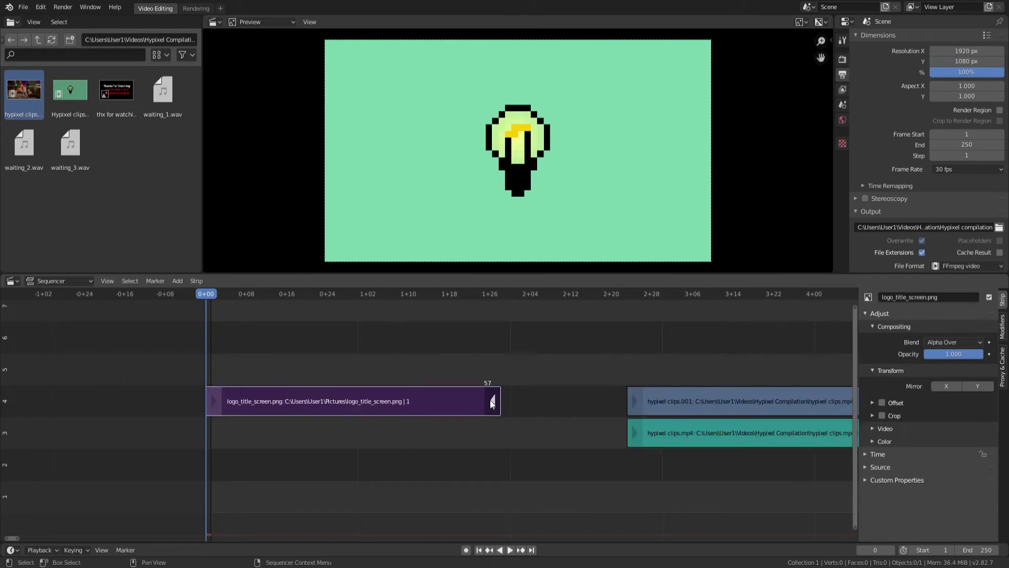
pyautogui.moveTo(492, 402); pyautogui.dragTo(579, 430)
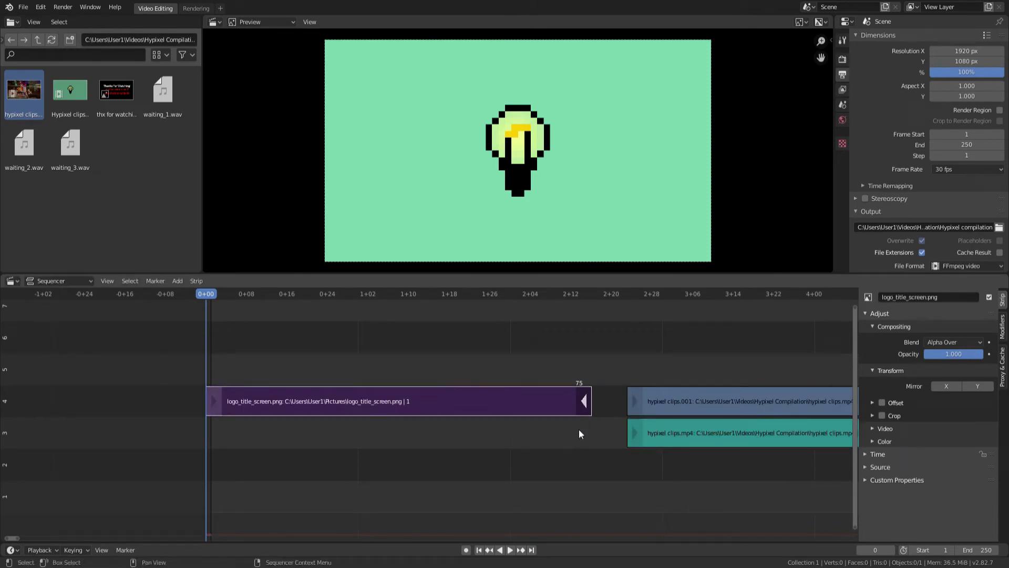
# Add a fade in and out to the logo_title_screen.png strip.
pyautogui.click(504, 403)
pyautogui.rightClick(425, 406)
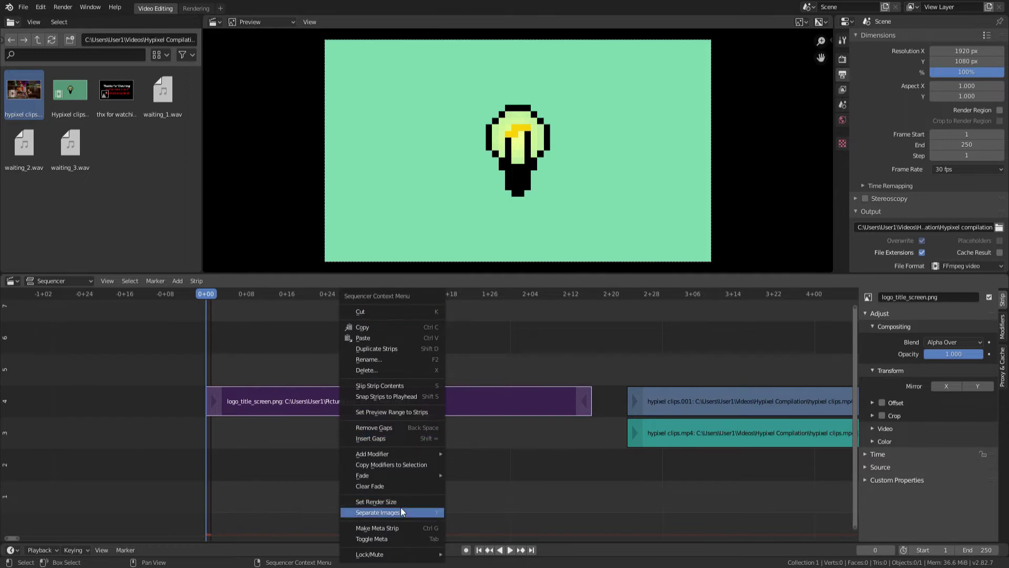
pyautogui.moveTo(413, 476)
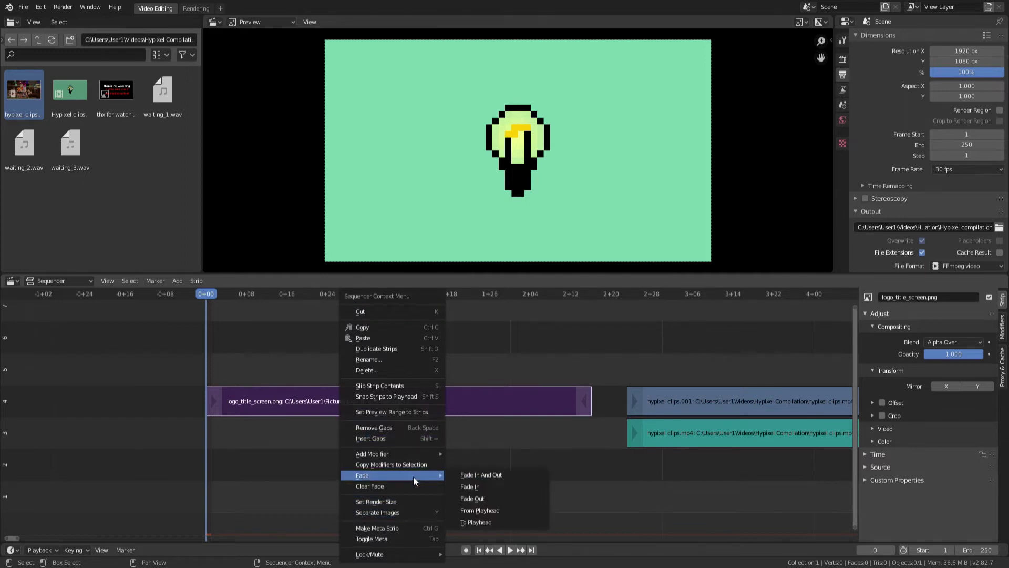
pyautogui.click(465, 475)
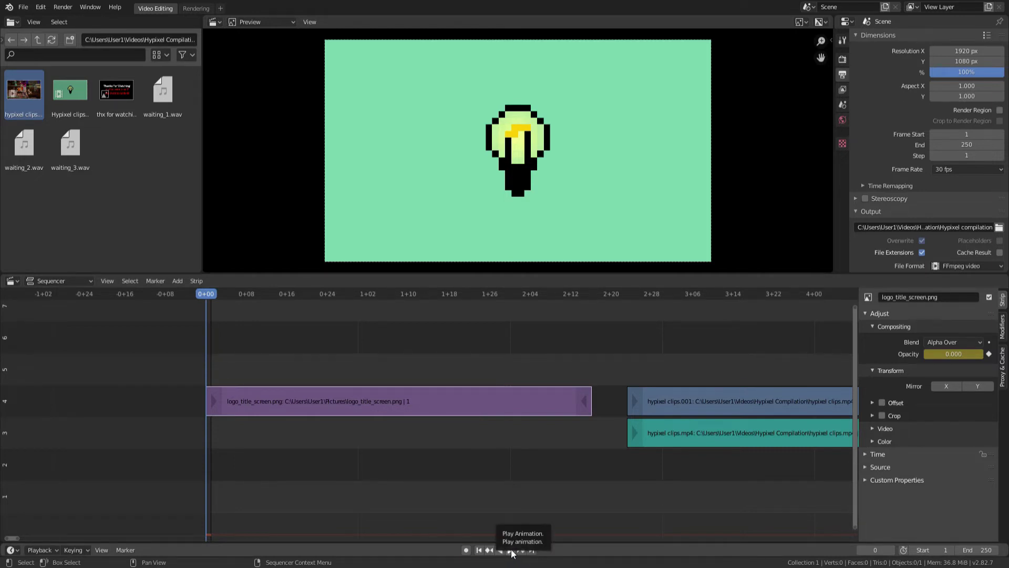
# Play the logo strip to check its fade, and return the playhead to frame 0.
pyautogui.click(510, 549)
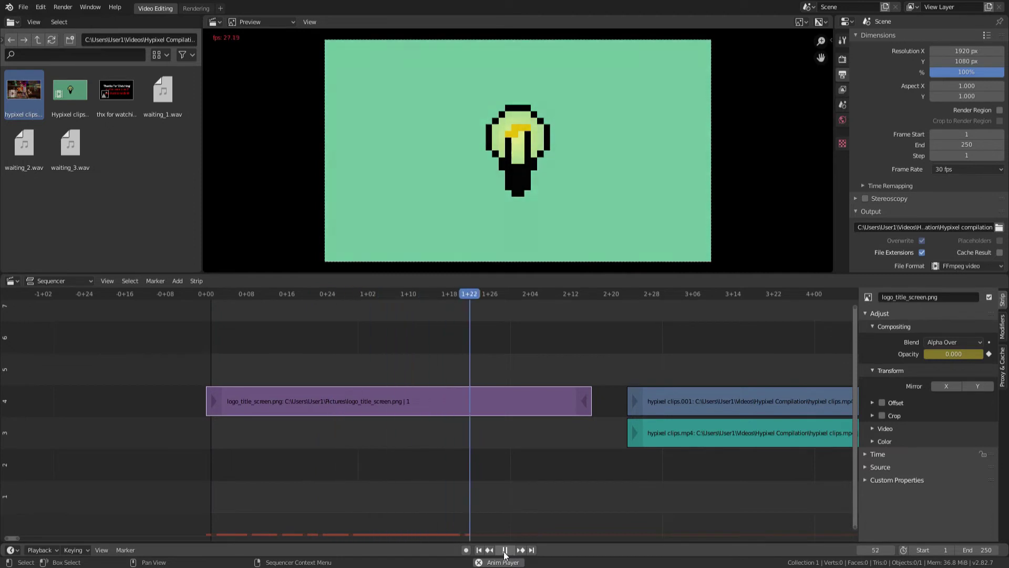
pyautogui.click(505, 550)
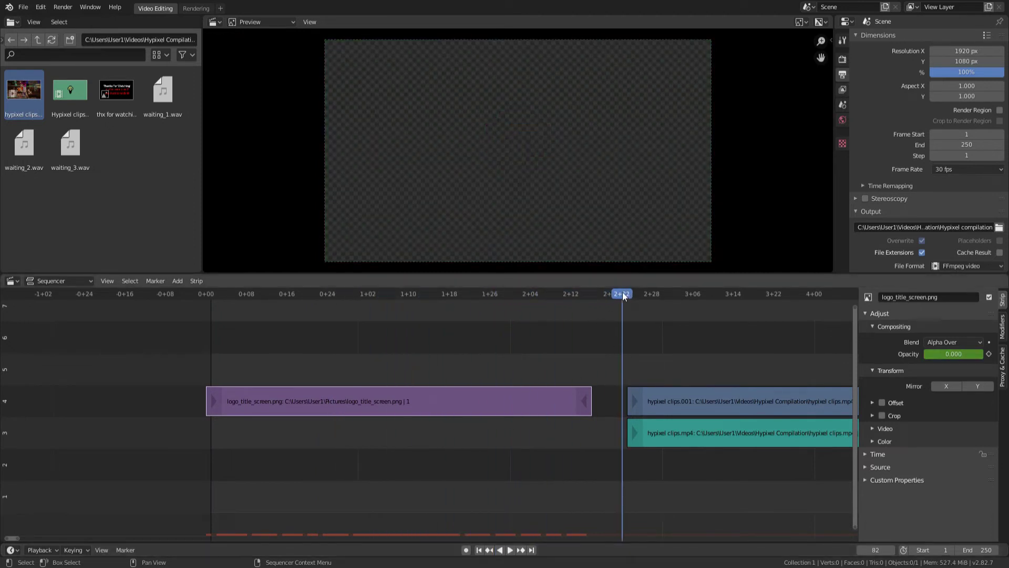
pyautogui.moveTo(624, 296); pyautogui.dragTo(97, 304)
# Play through the start of the hypixel clips footage and stop the playhead at frame 198 as the cut point.
pyautogui.scroll(-2, 540, 453)
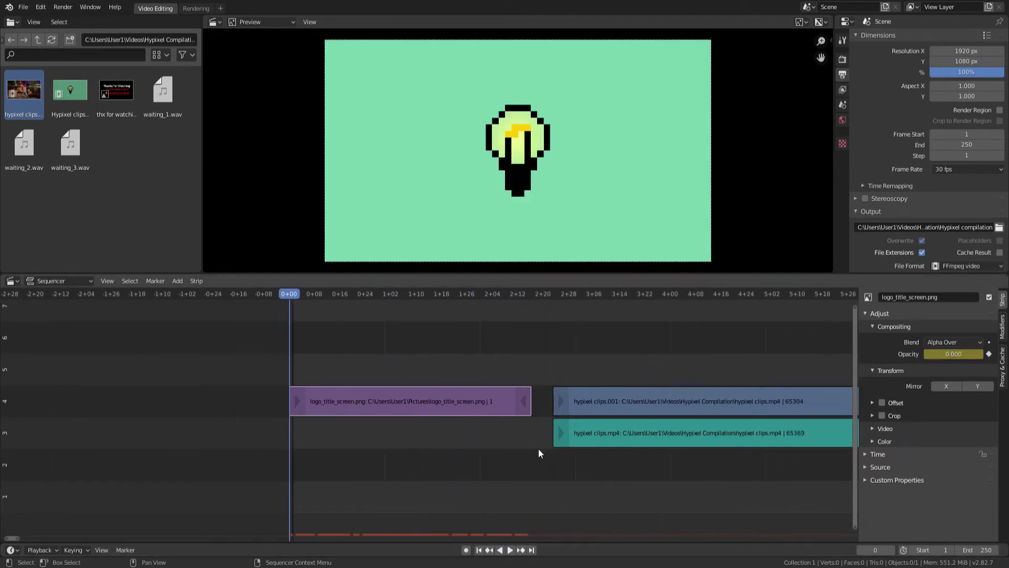
pyautogui.scroll(-4, 512, 466)
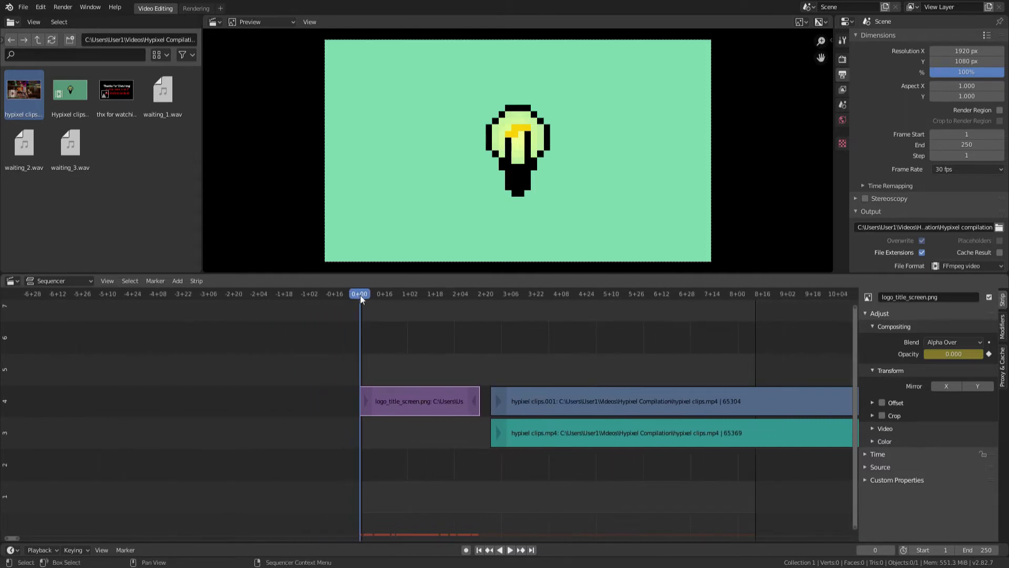
pyautogui.moveTo(360, 295); pyautogui.dragTo(482, 307)
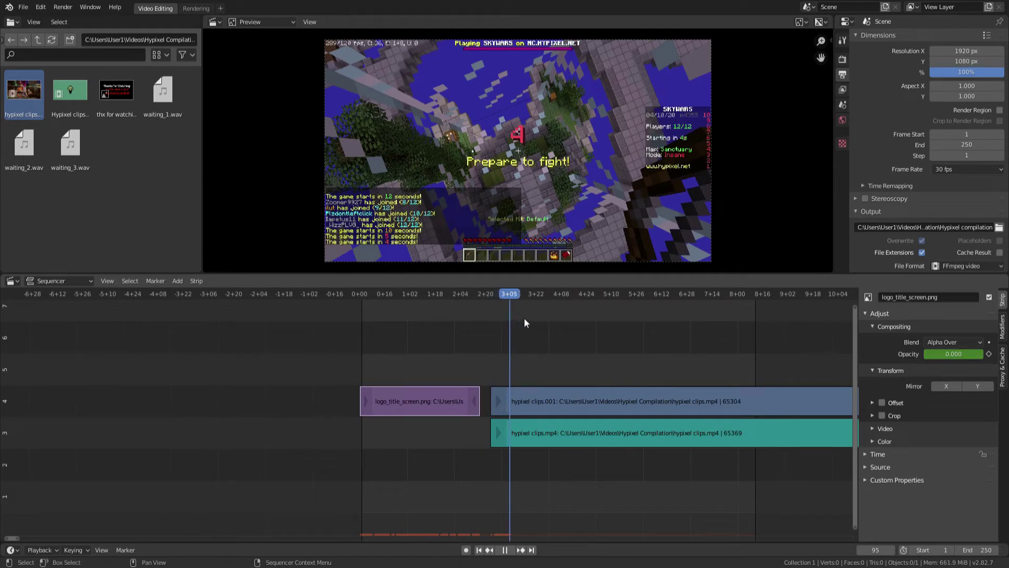
pyautogui.moveTo(541, 347)
pyautogui.mouseDown()
pyautogui.moveTo(497, 349)
pyautogui.moveTo(564, 351)
pyautogui.moveTo(490, 345)
pyautogui.moveTo(560, 349)
pyautogui.mouseUp()
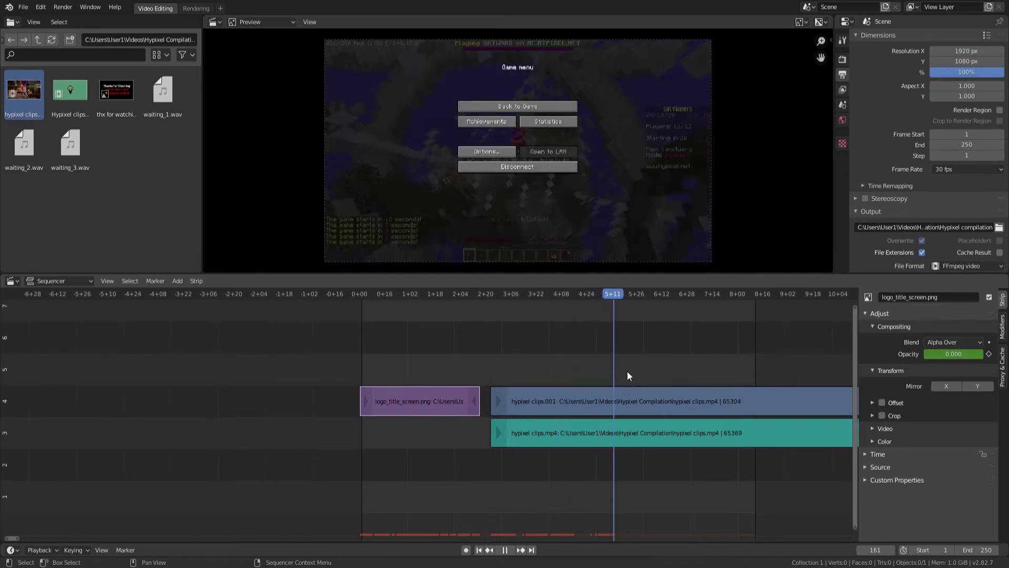
pyautogui.click(646, 371)
pyautogui.moveTo(646, 370); pyautogui.dragTo(672, 375)
pyautogui.press('space')
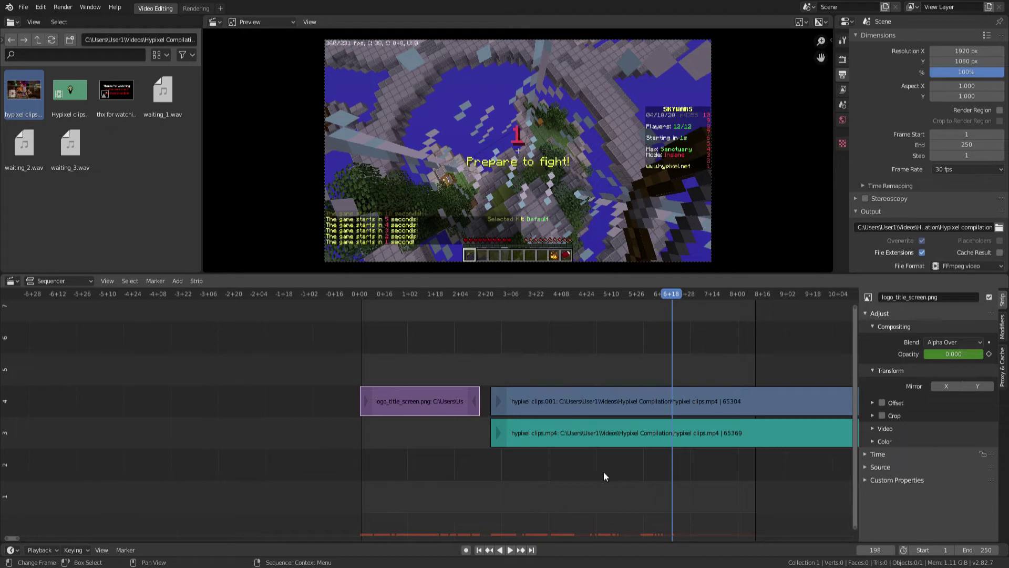
# Cut the hypixel clips video and audio strips at frame 198 and delete the parts before the cut.
pyautogui.keyDown('ctrl'); pyautogui.moveTo(560, 454); pyautogui.dragTo(600, 398); pyautogui.keyUp('ctrl')
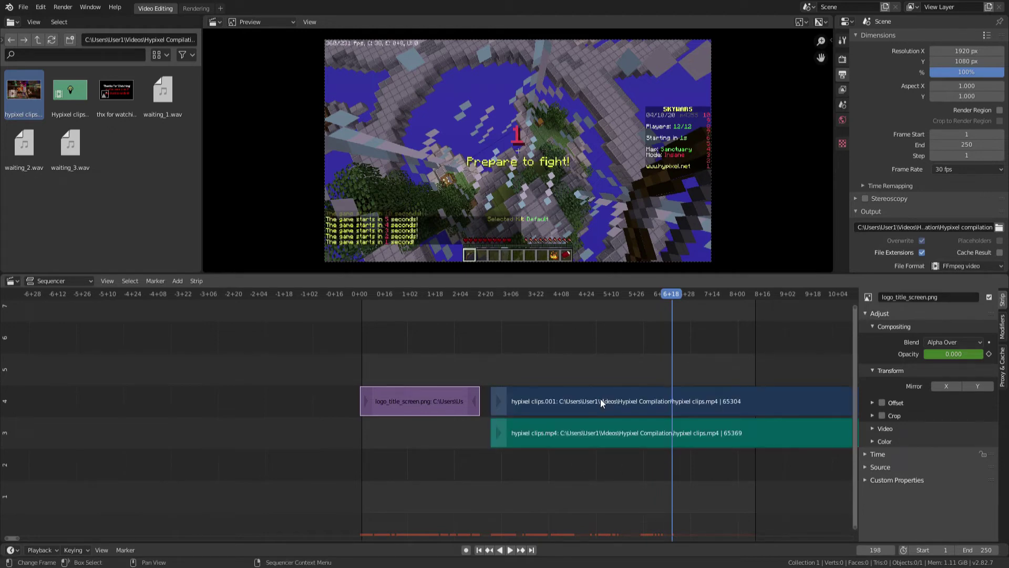
pyautogui.press('k')
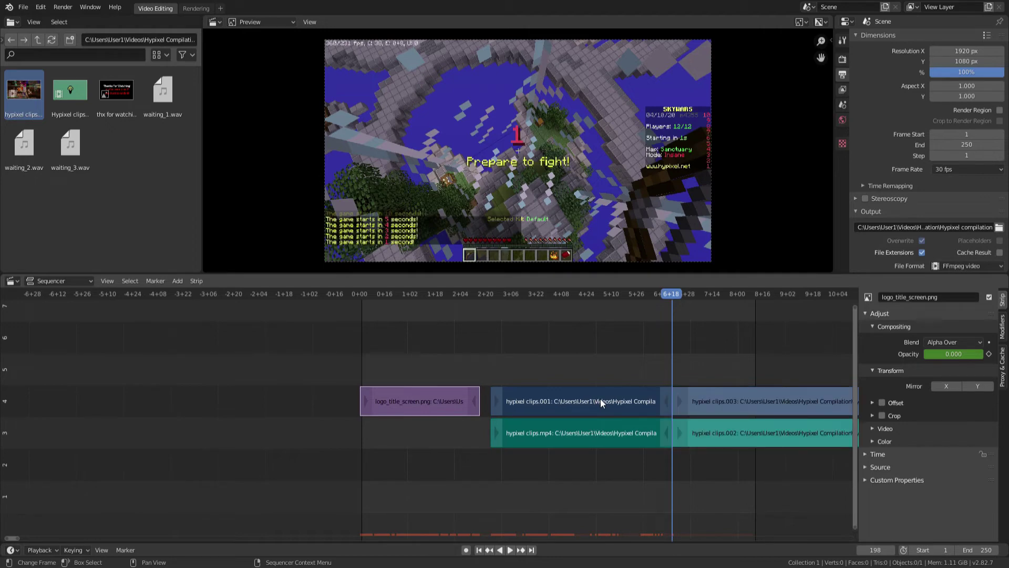
pyautogui.press('x')
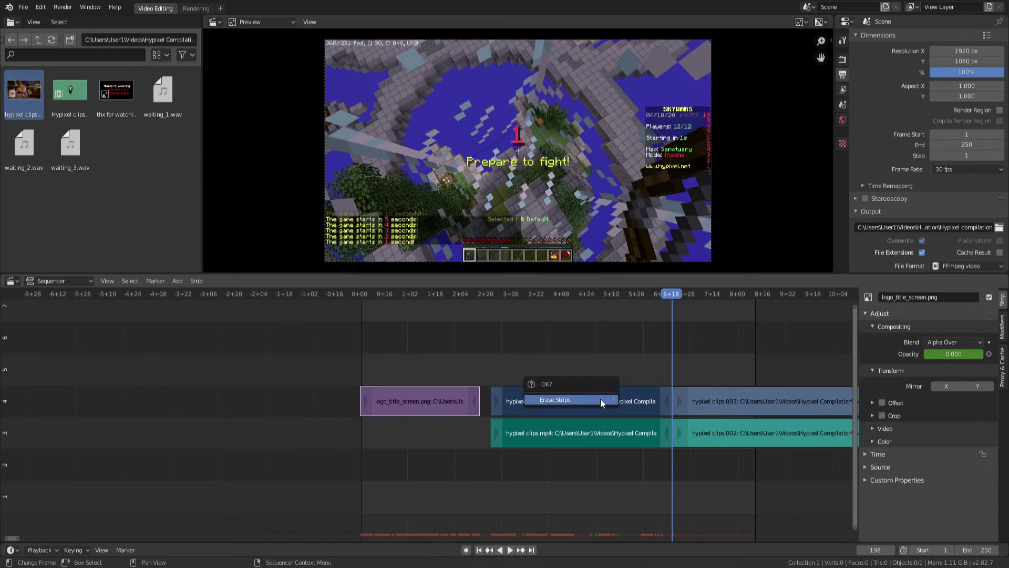
pyautogui.click(600, 400)
# Return the playhead to frame 0 and move the remaining hypixel clips strips to start at frame 76, directly after the logo strip.
pyautogui.moveTo(671, 305); pyautogui.dragTo(360, 310)
pyautogui.press('b')
pyautogui.moveTo(761, 399); pyautogui.dragTo(773, 401)
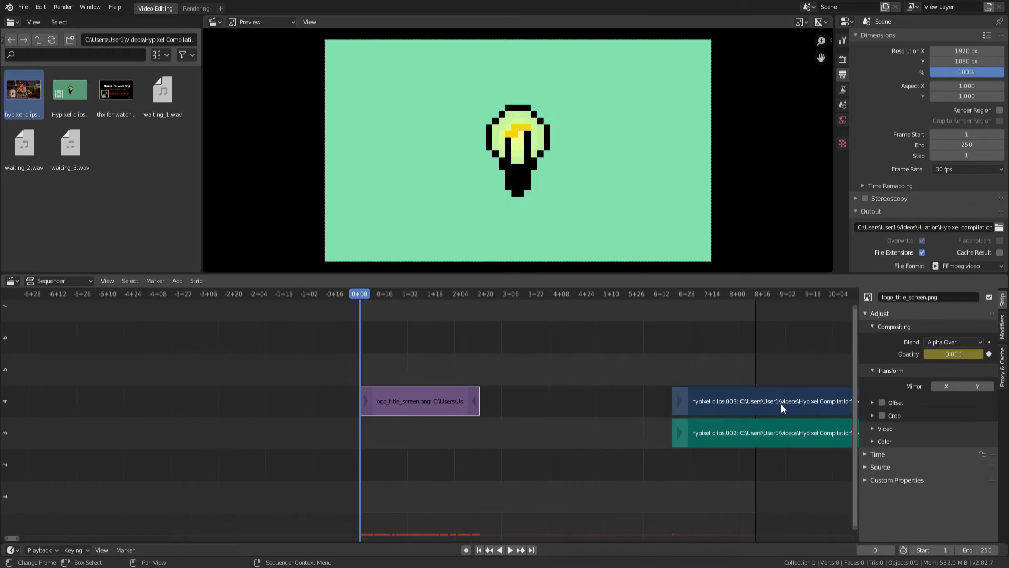
pyautogui.press('g')
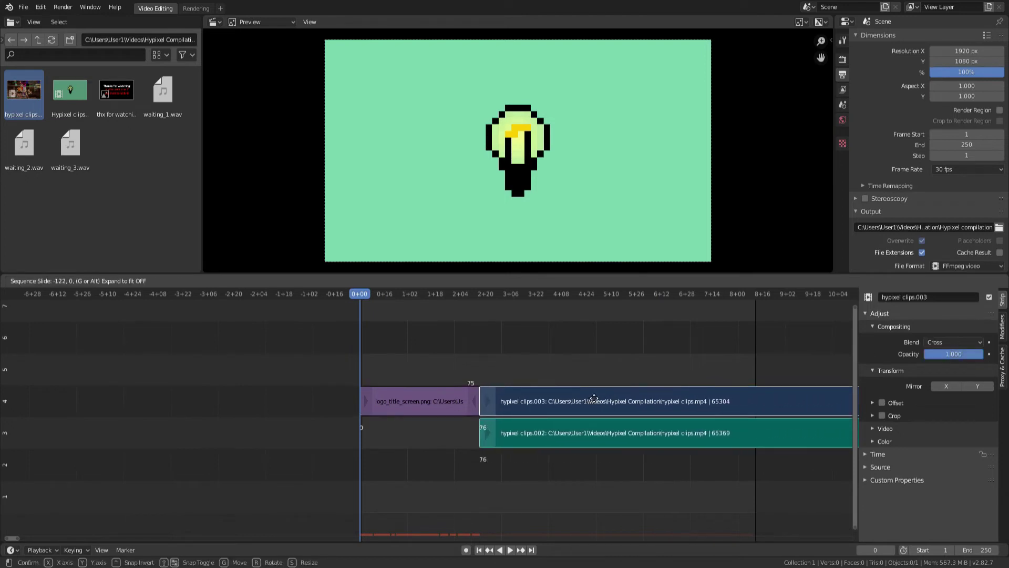
pyautogui.click(594, 398)
# Add a fade in and out to both the hypixel clips video and audio strips.
pyautogui.scroll(-8, 612, 480)
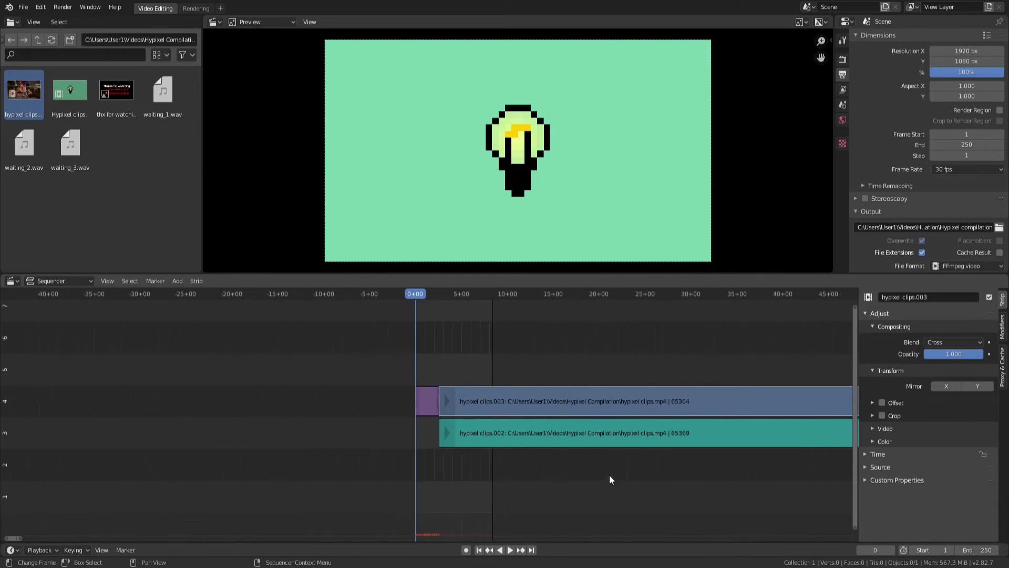
pyautogui.scroll(-4, 610, 474)
pyautogui.moveTo(587, 478)
pyautogui.mouseDown()
pyautogui.moveTo(603, 377)
pyautogui.moveTo(591, 409)
pyautogui.mouseUp()
pyautogui.rightClick(590, 403)
pyautogui.moveTo(591, 403)
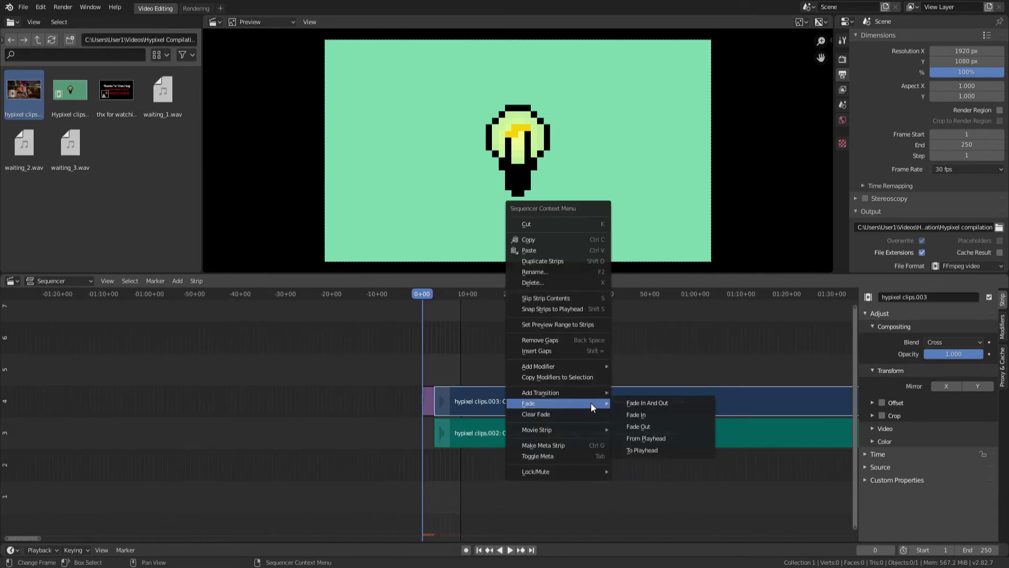
pyautogui.click(652, 401)
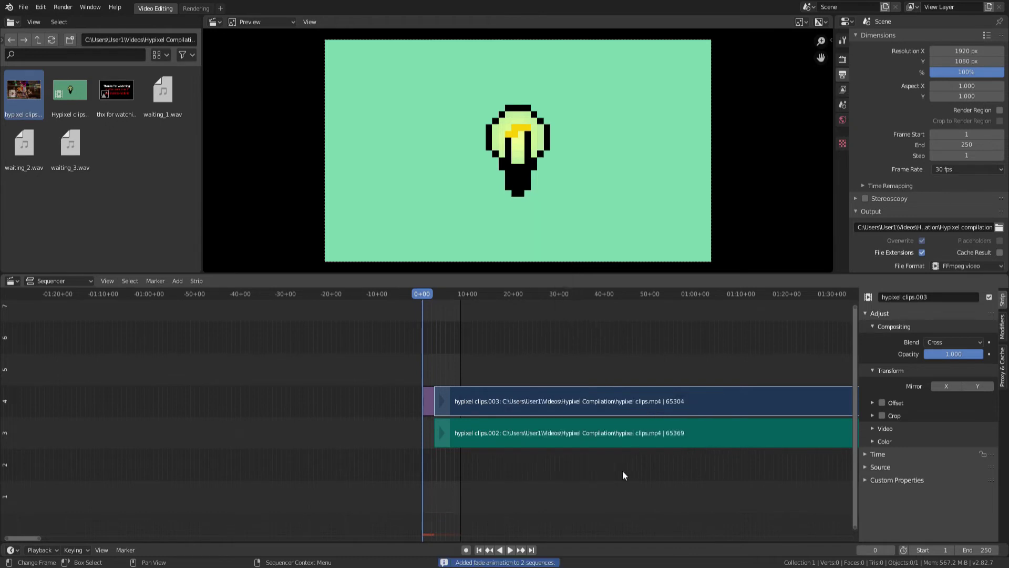
# Place the playhead near the end of the hypixel clips at frame 65176 and add thx for watching.png to the sequencer there.
pyautogui.scroll(-4, 483, 439)
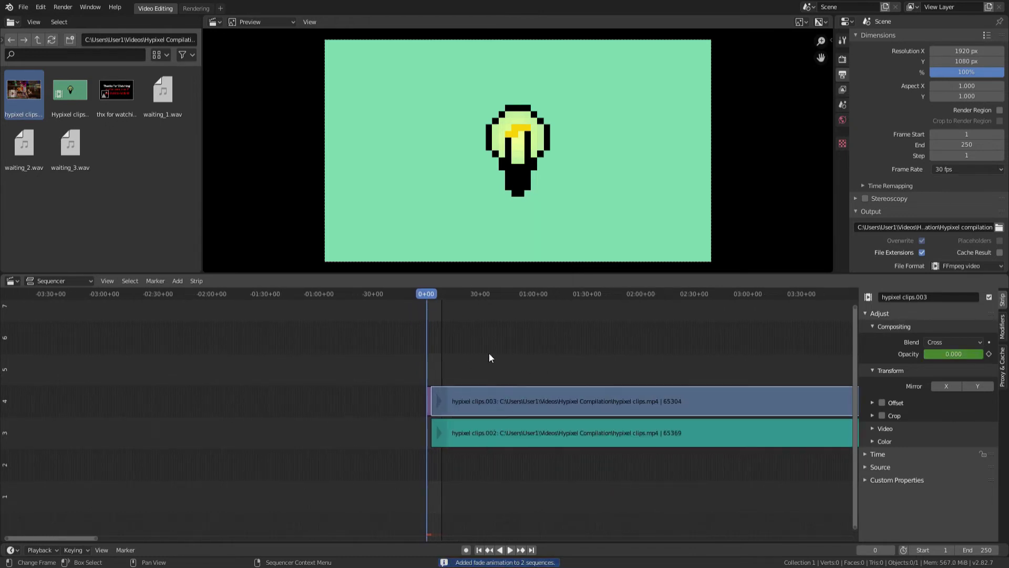
pyautogui.click(665, 467)
pyautogui.scroll(-5, 664, 468)
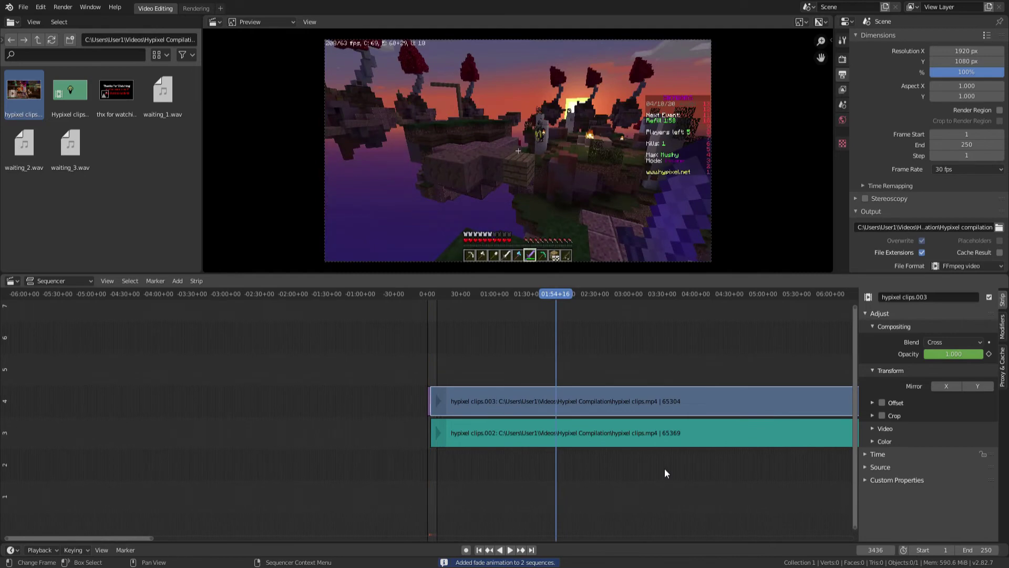
pyautogui.scroll(-5, 667, 468)
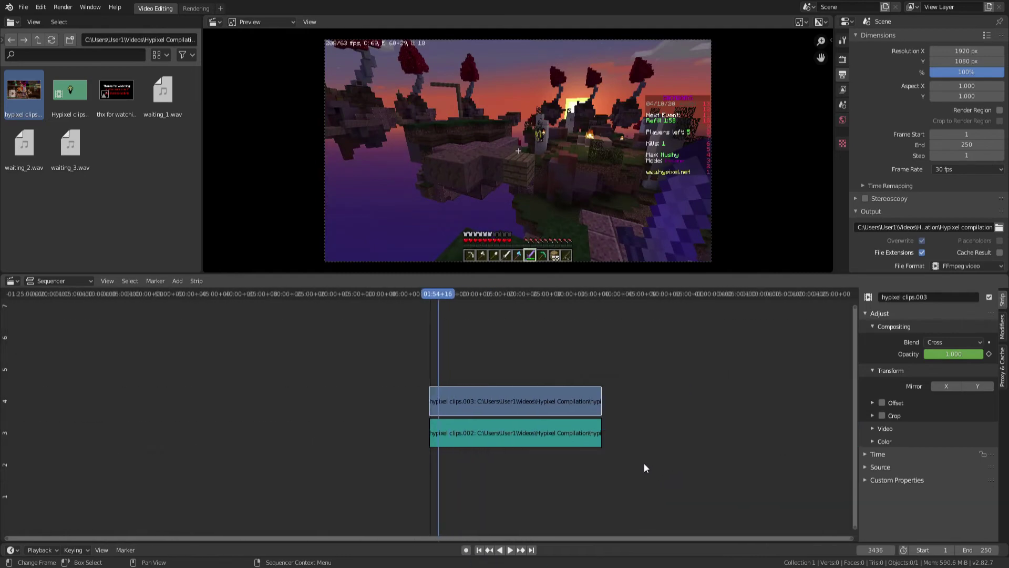
pyautogui.moveTo(438, 294); pyautogui.dragTo(601, 309)
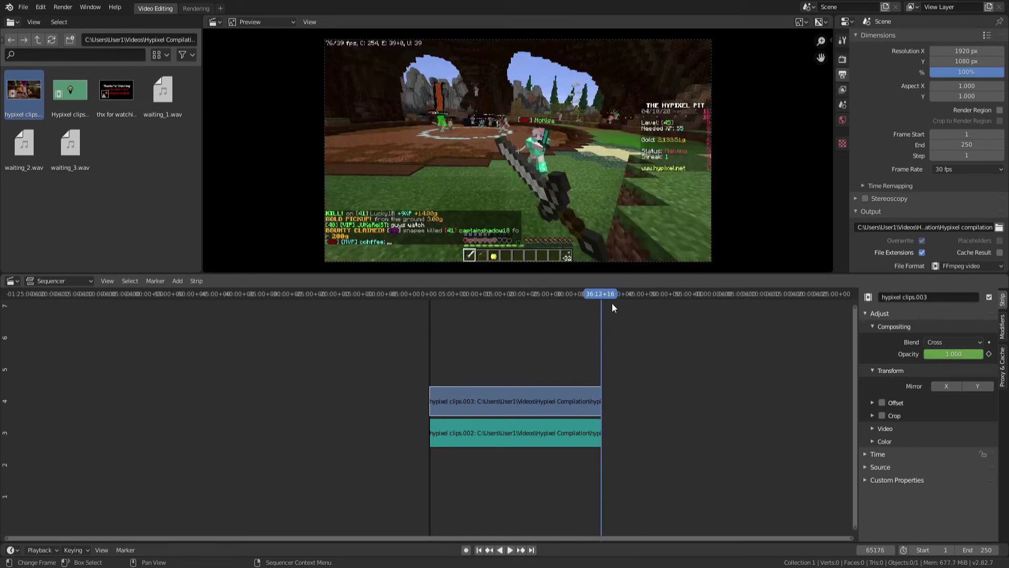
pyautogui.click(113, 97)
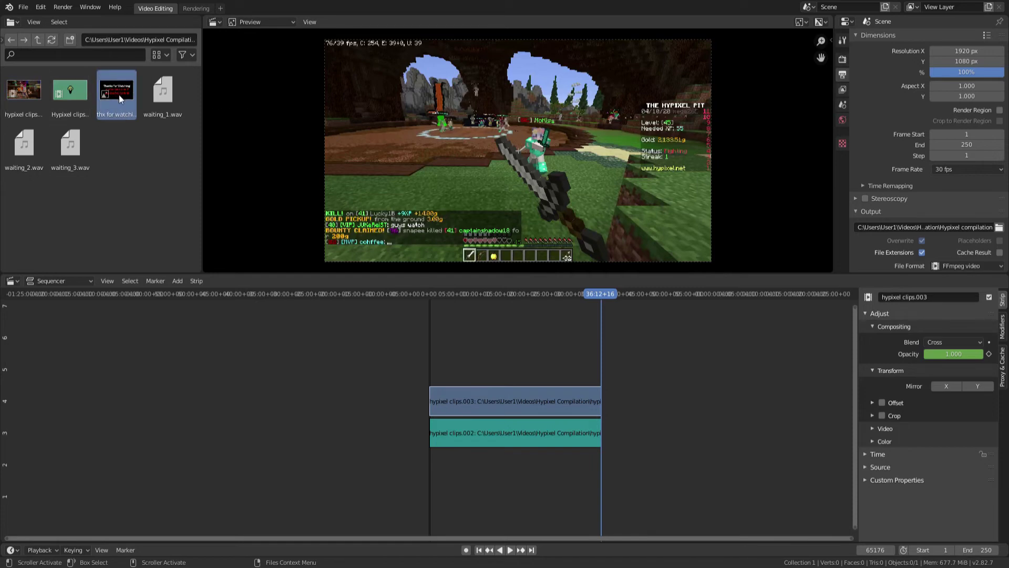
pyautogui.moveTo(118, 98); pyautogui.dragTo(700, 401)
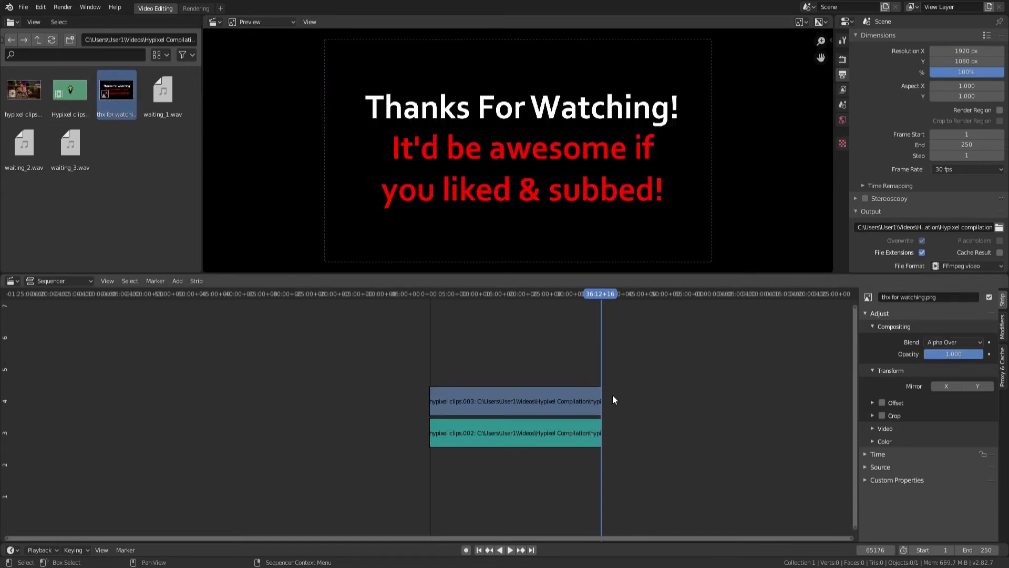
# Move the thx for watching.png strip on channel 5 past the end of the hypixel clips strips, to about 36:18.
pyautogui.scroll(5, 673, 401)
pyautogui.keyDown('ctrl'); pyautogui.scroll(-5, 475, 423); pyautogui.keyUp('ctrl')
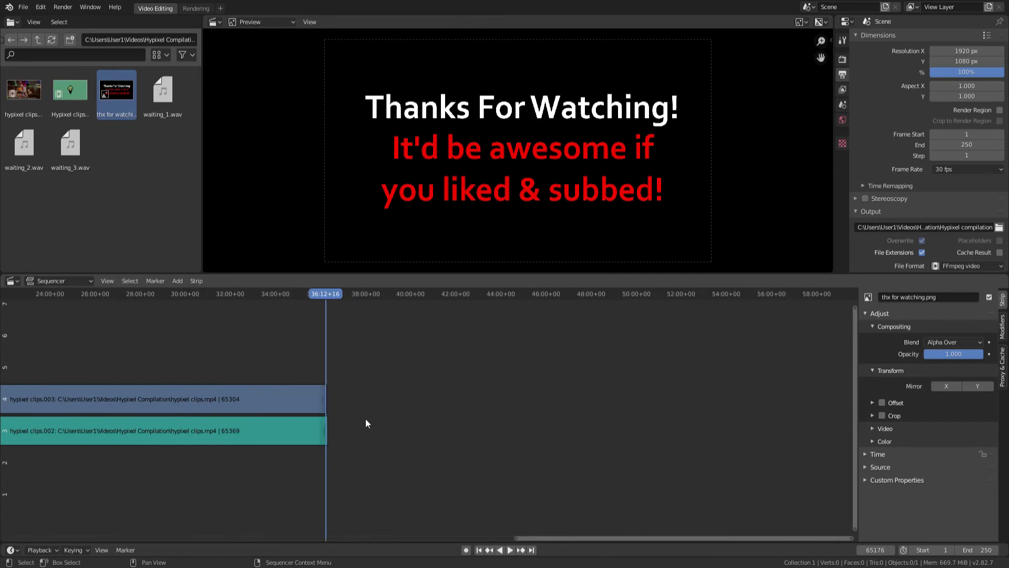
pyautogui.keyDown('ctrl'); pyautogui.scroll(-5, 358, 420); pyautogui.keyUp('ctrl')
pyautogui.scroll(6, 378, 421)
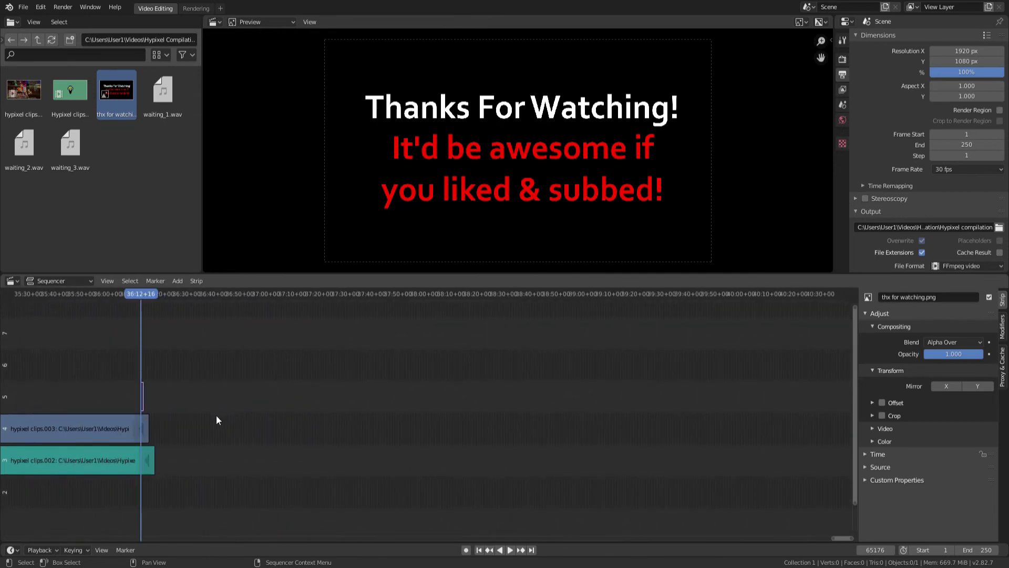
pyautogui.keyDown('ctrl'); pyautogui.scroll(6, 421, 418); pyautogui.keyUp('ctrl')
pyautogui.scroll(3, 629, 422)
pyautogui.keyDown('ctrl'); pyautogui.scroll(-3, 438, 406); pyautogui.keyUp('ctrl')
pyautogui.scroll(2, 490, 410)
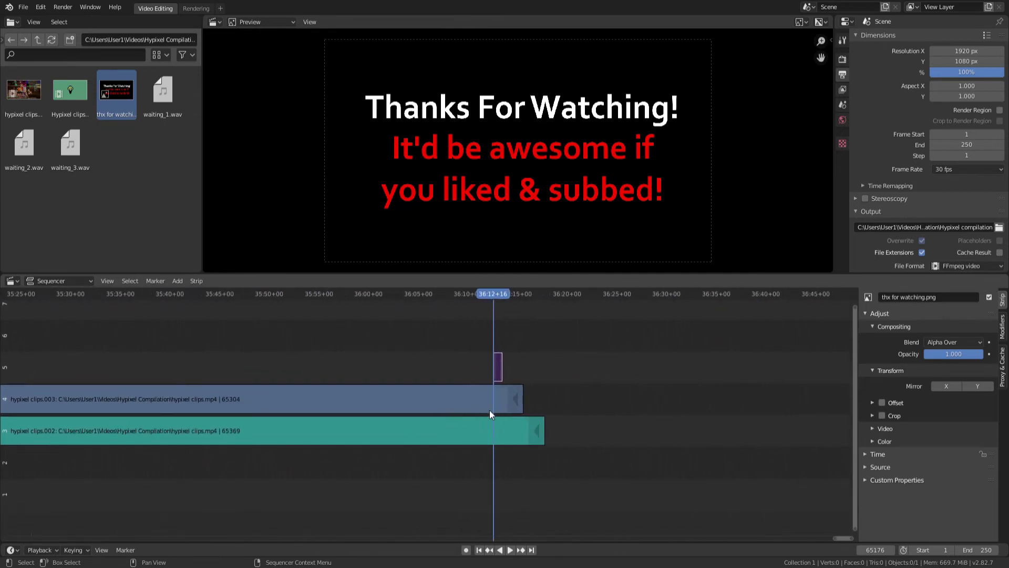
pyautogui.keyDown('ctrl'); pyautogui.scroll(3, 628, 418); pyautogui.keyUp('ctrl')
pyautogui.scroll(3, 526, 400)
pyautogui.moveTo(463, 374); pyautogui.dragTo(582, 376)
# Trim the end of the hypixel clips audio strip on channel 3 to line up with the video strip's end.
pyautogui.moveTo(560, 439); pyautogui.dragTo(513, 441)
pyautogui.click(262, 444)
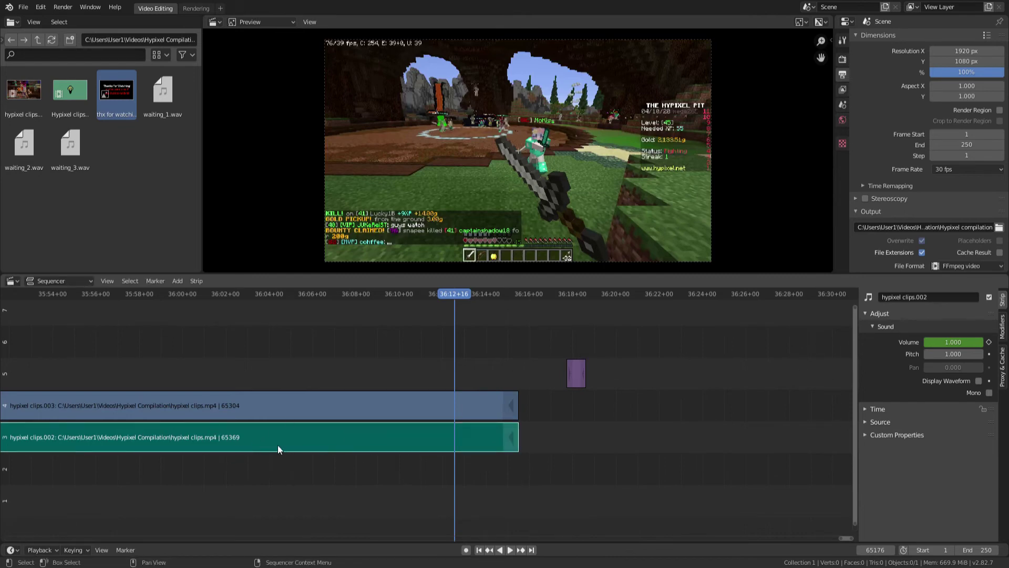
pyautogui.click(200, 413)
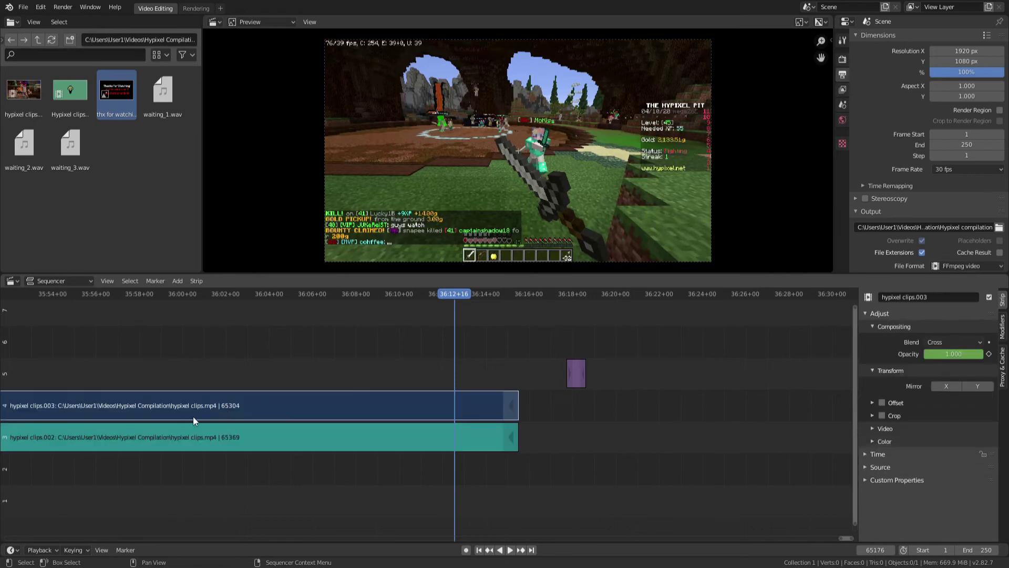
pyautogui.click(263, 438)
pyautogui.click(239, 405)
# Start the thx for watching.png strip where the hypixel clips end, extend its end to about 36:23, and play back the transition.
pyautogui.moveTo(582, 371)
pyautogui.mouseDown()
pyautogui.moveTo(646, 371)
pyautogui.moveTo(578, 375)
pyautogui.moveTo(634, 378)
pyautogui.moveTo(599, 383)
pyautogui.mouseUp()
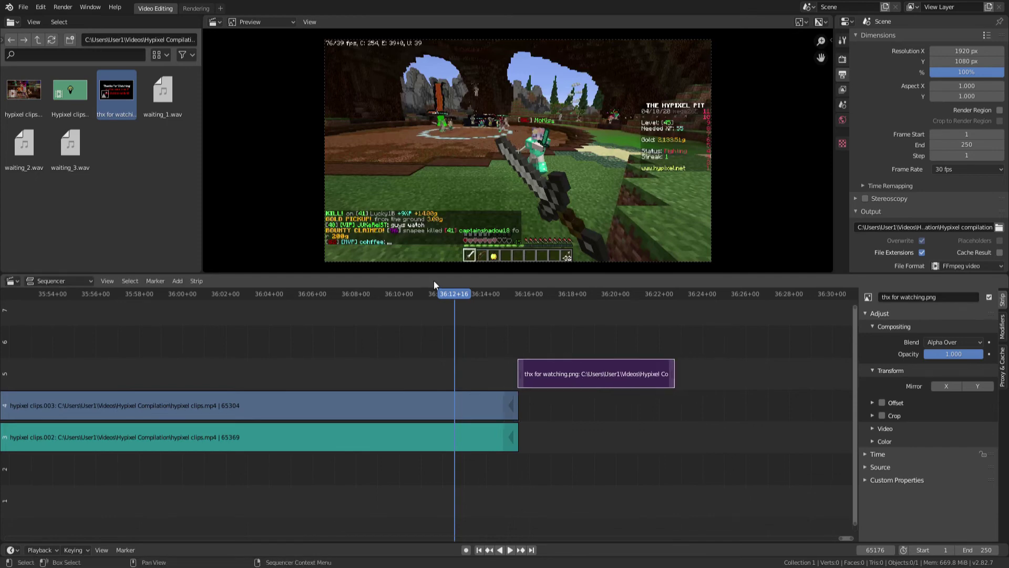
pyautogui.click(510, 550)
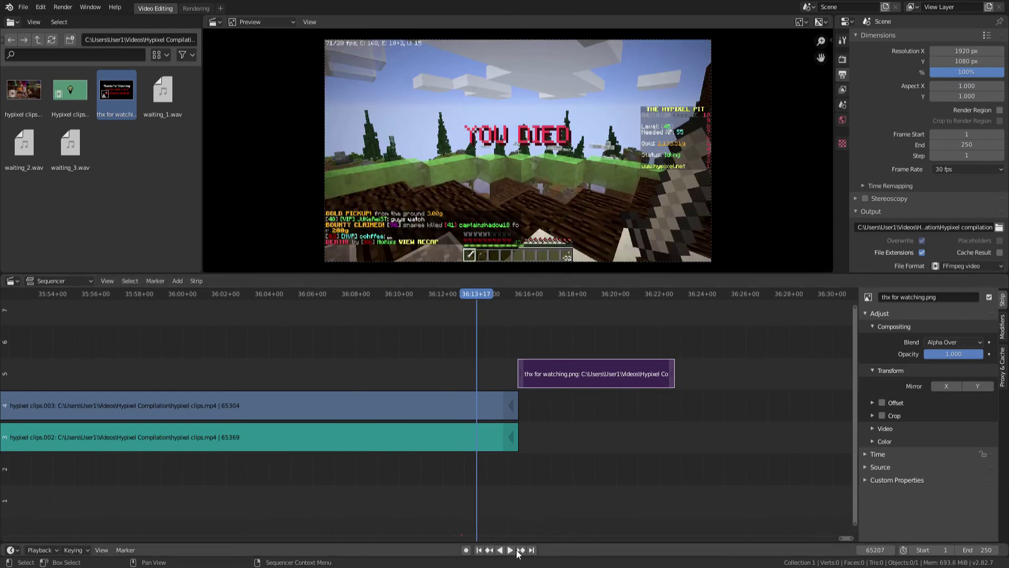
pyautogui.click(510, 550)
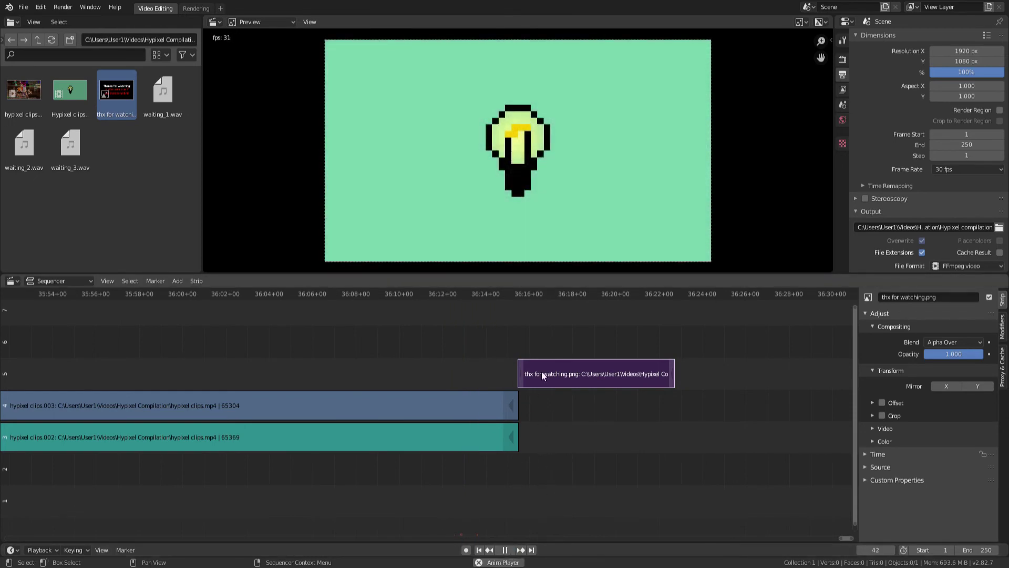
pyautogui.click(524, 292)
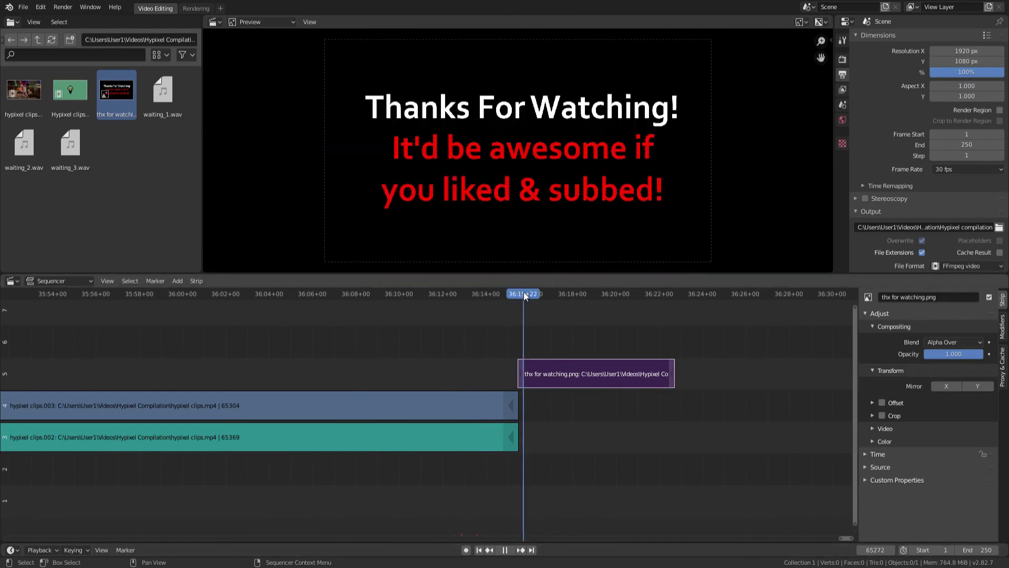
pyautogui.moveTo(523, 292)
pyautogui.mouseDown()
pyautogui.moveTo(537, 293)
pyautogui.moveTo(506, 296)
pyautogui.moveTo(523, 298)
pyautogui.mouseUp()
# Add a fade in and out to the thx for watching.png strip.
pyautogui.rightClick(577, 383)
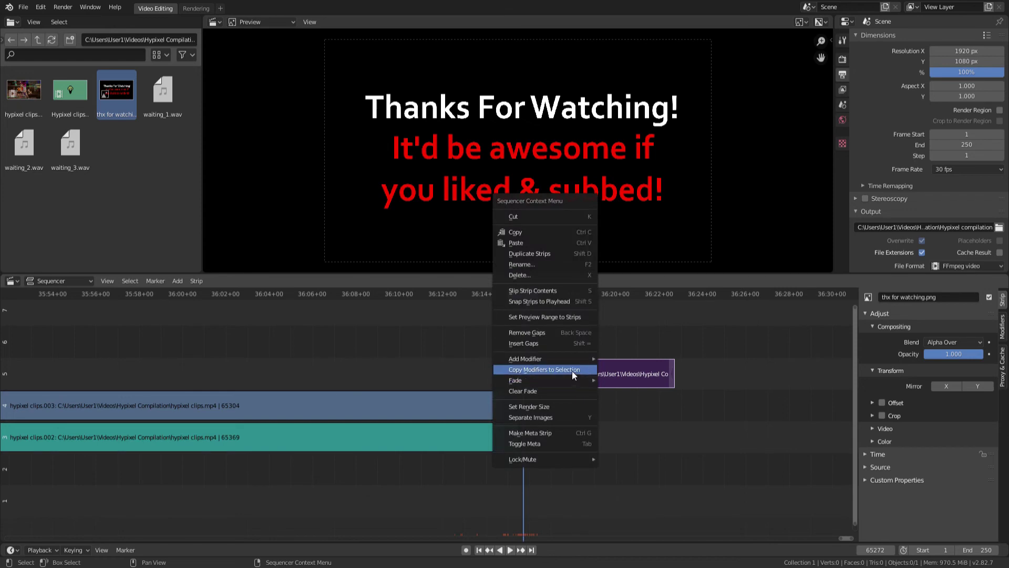
pyautogui.moveTo(569, 380)
pyautogui.click(628, 380)
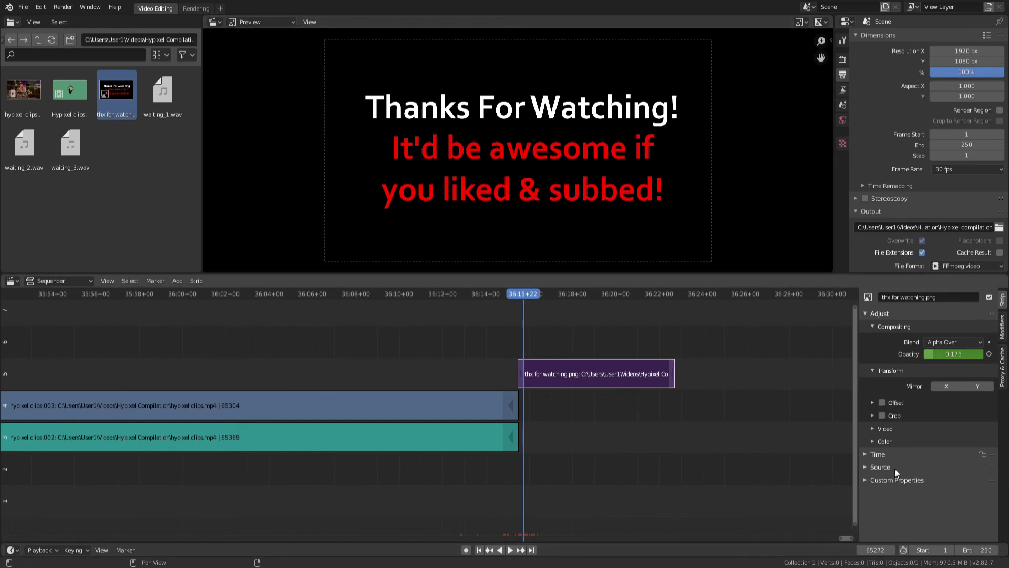
# Show the thx for watching.png strip's full time values and set the scene's end frame to the strip's end, 65481.
pyautogui.click(865, 456)
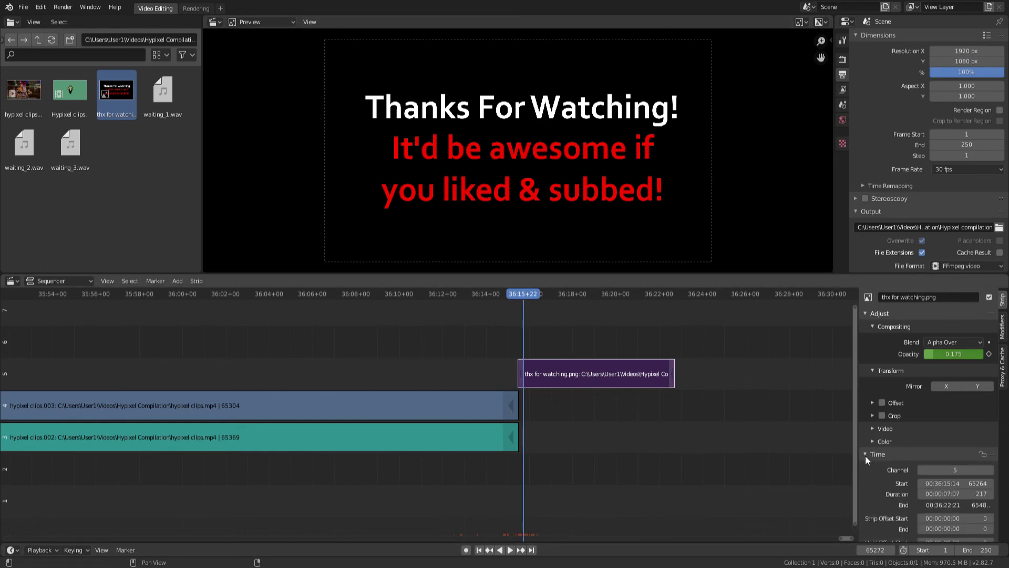
pyautogui.scroll(-2, 865, 456)
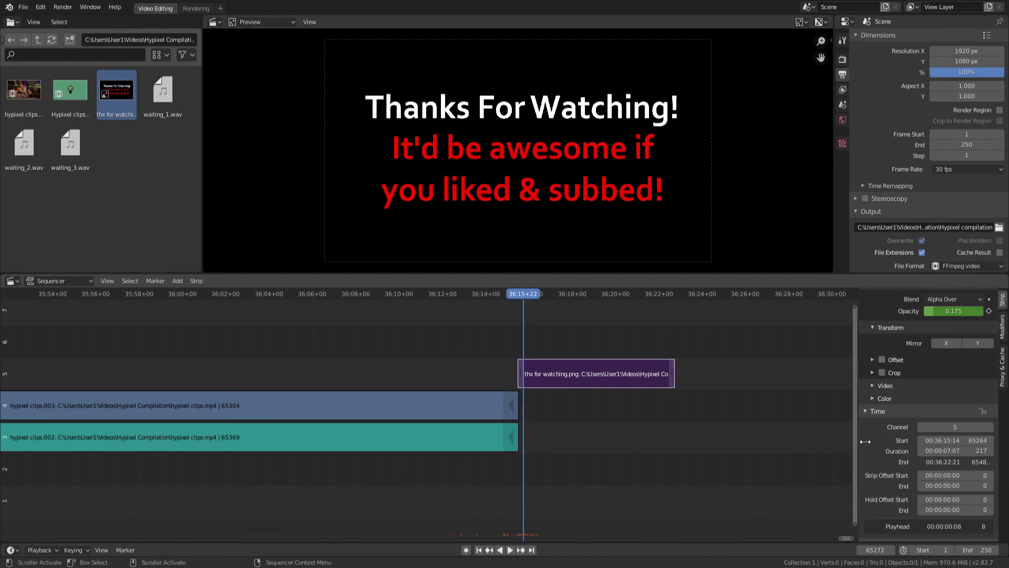
pyautogui.moveTo(864, 443); pyautogui.dragTo(813, 435)
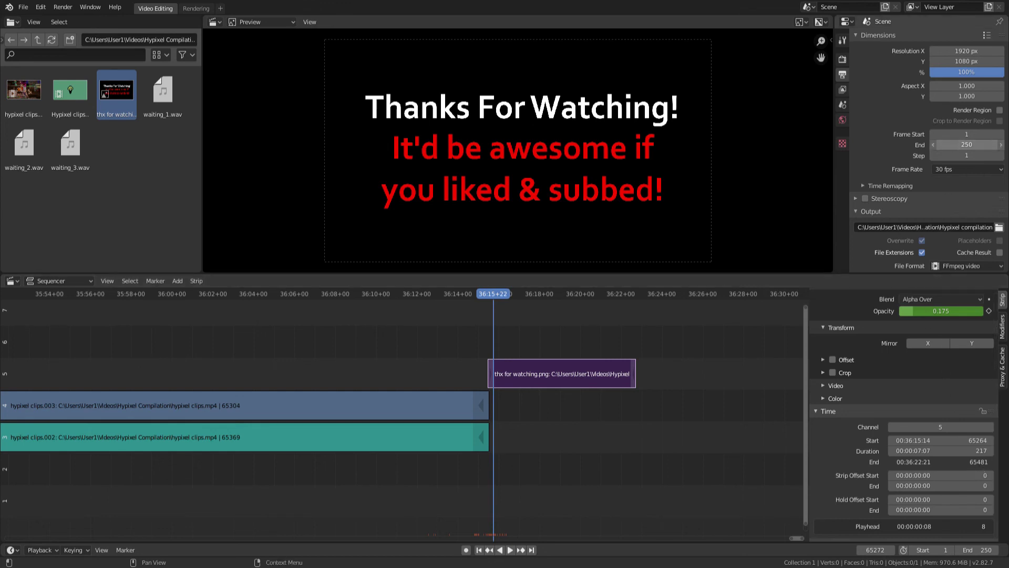
pyautogui.doubleClick(942, 147)
pyautogui.write('65')
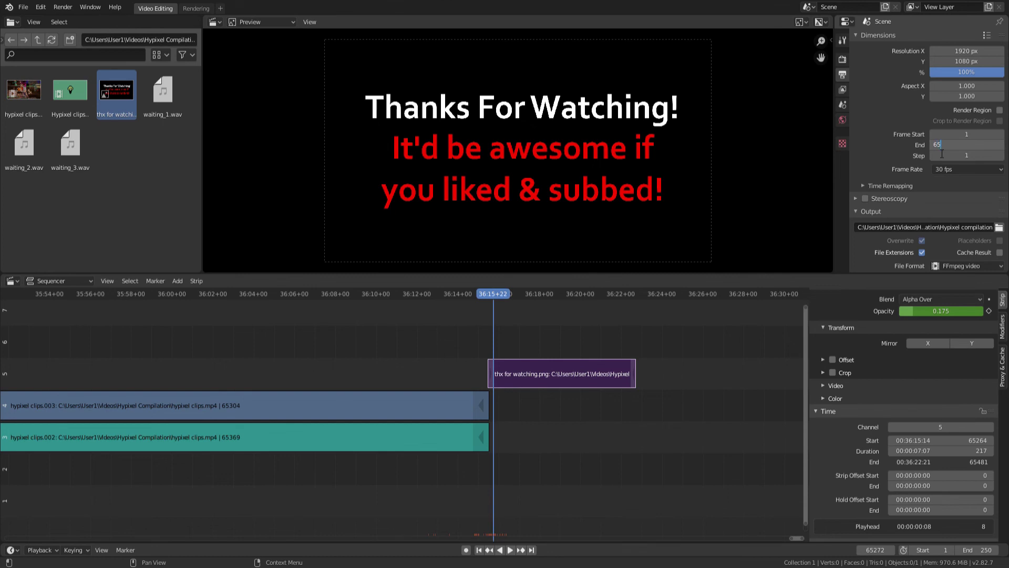
pyautogui.write('481')
pyautogui.press('Return')
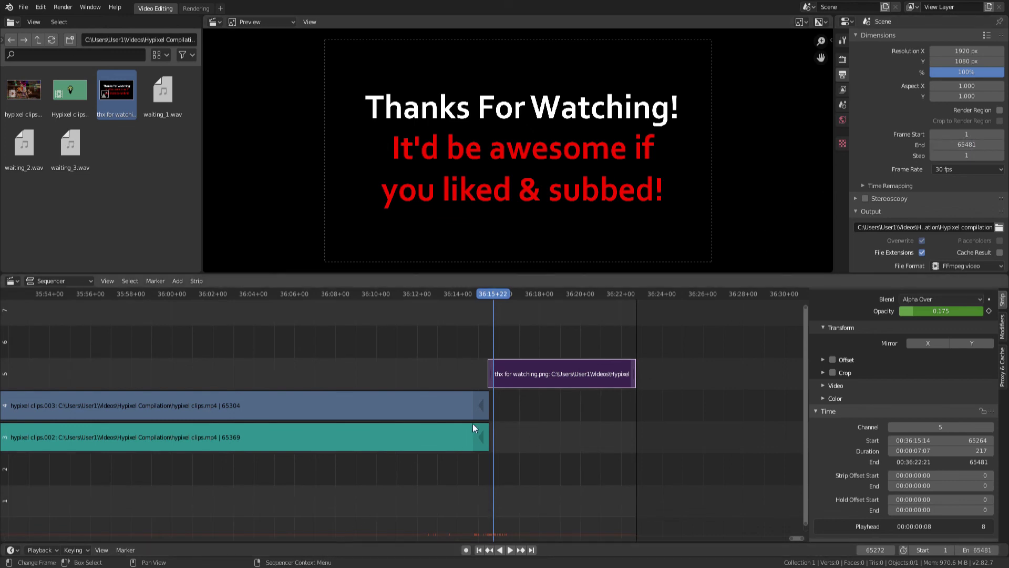
# Check the full strip range in the sequencer and render the whole sequence as an animation.
pyautogui.scroll(-15, 453, 436)
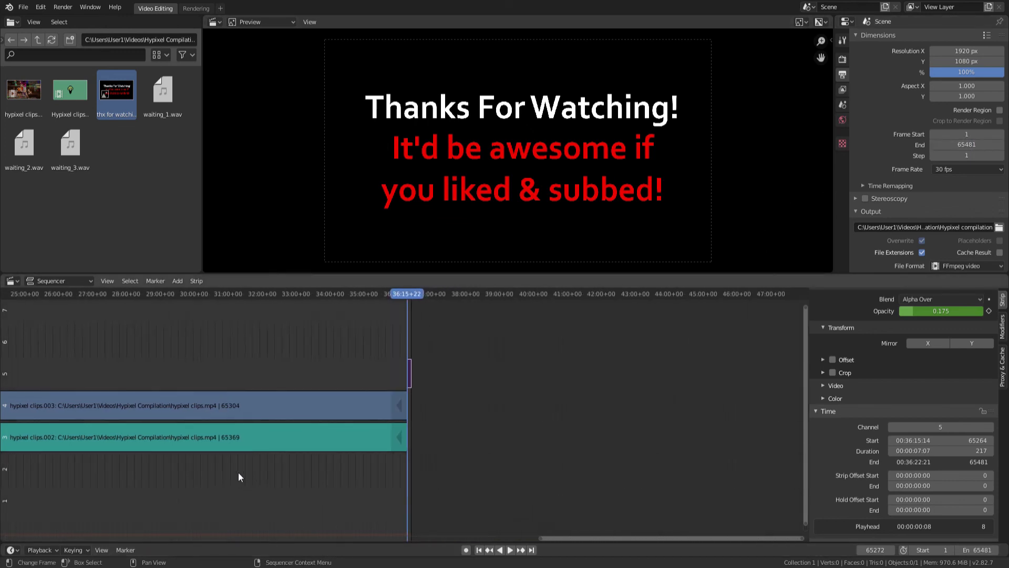
pyautogui.scroll(-5, 238, 462)
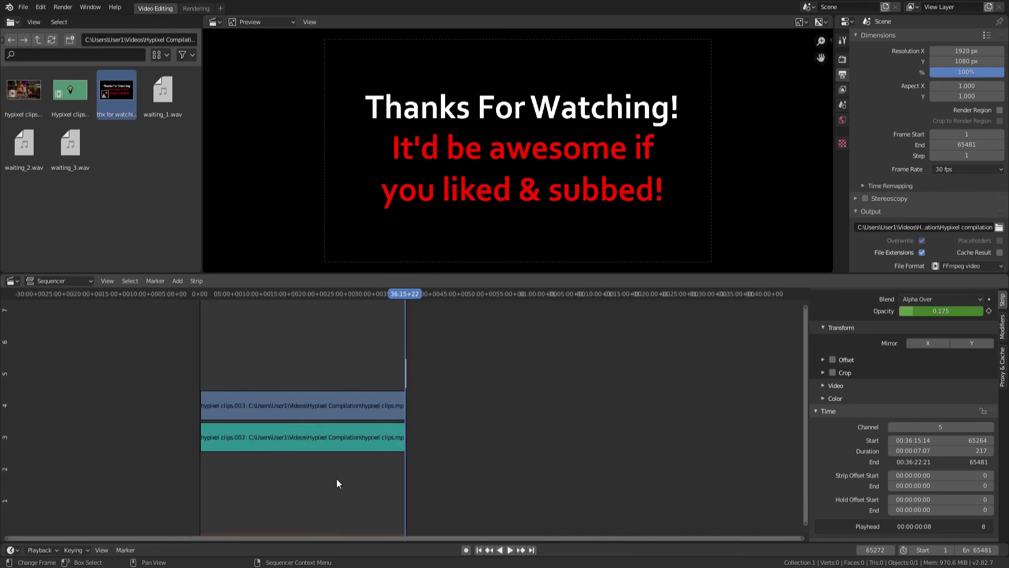
pyautogui.moveTo(336, 478); pyautogui.dragTo(512, 471, button='middle')
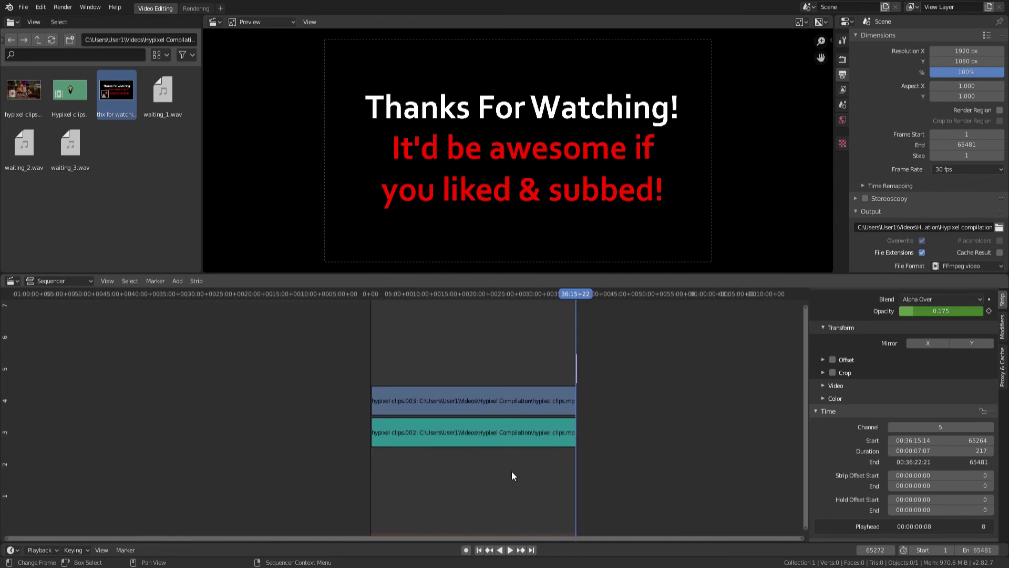
pyautogui.click(63, 6)
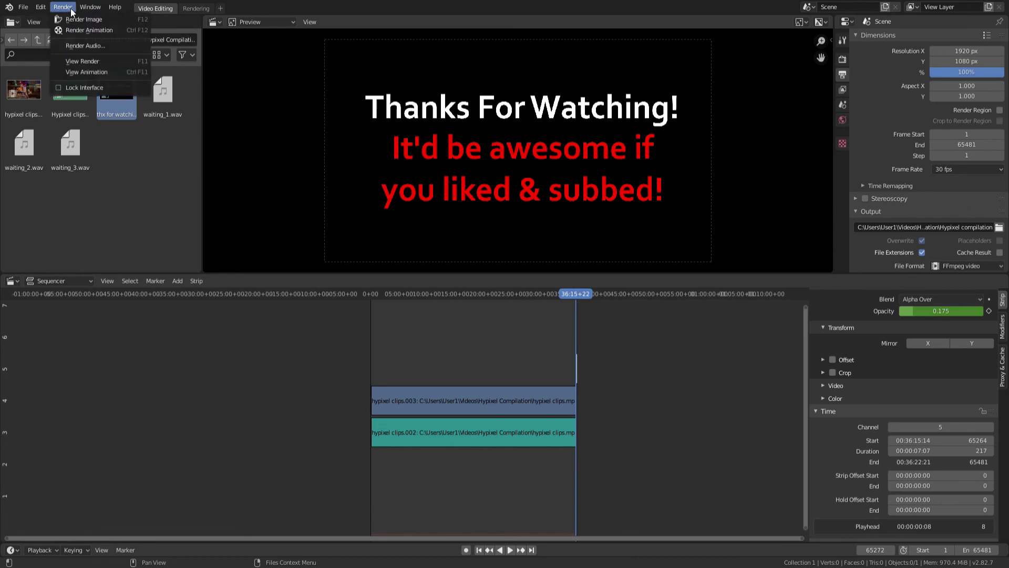
pyautogui.click(96, 30)
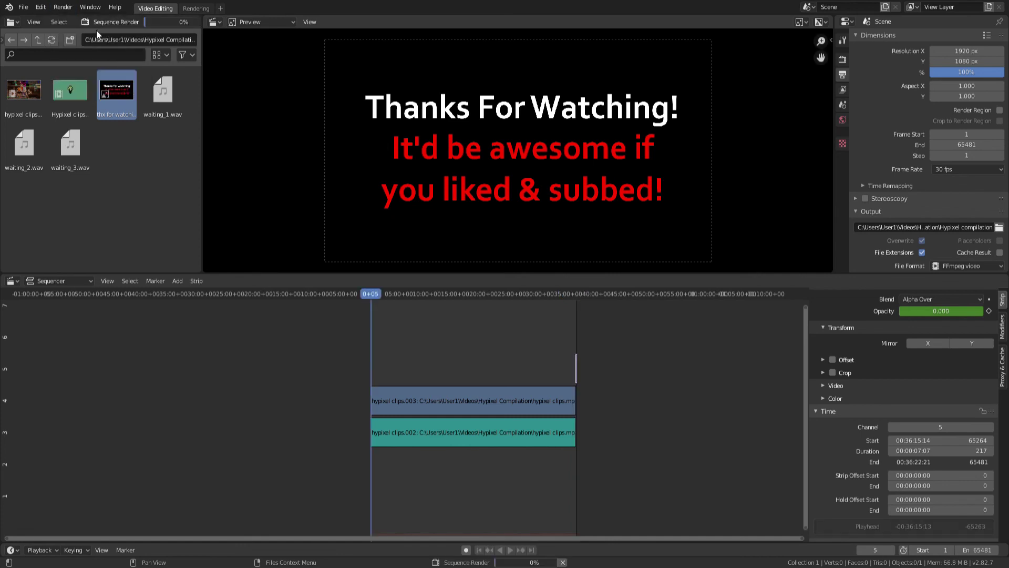